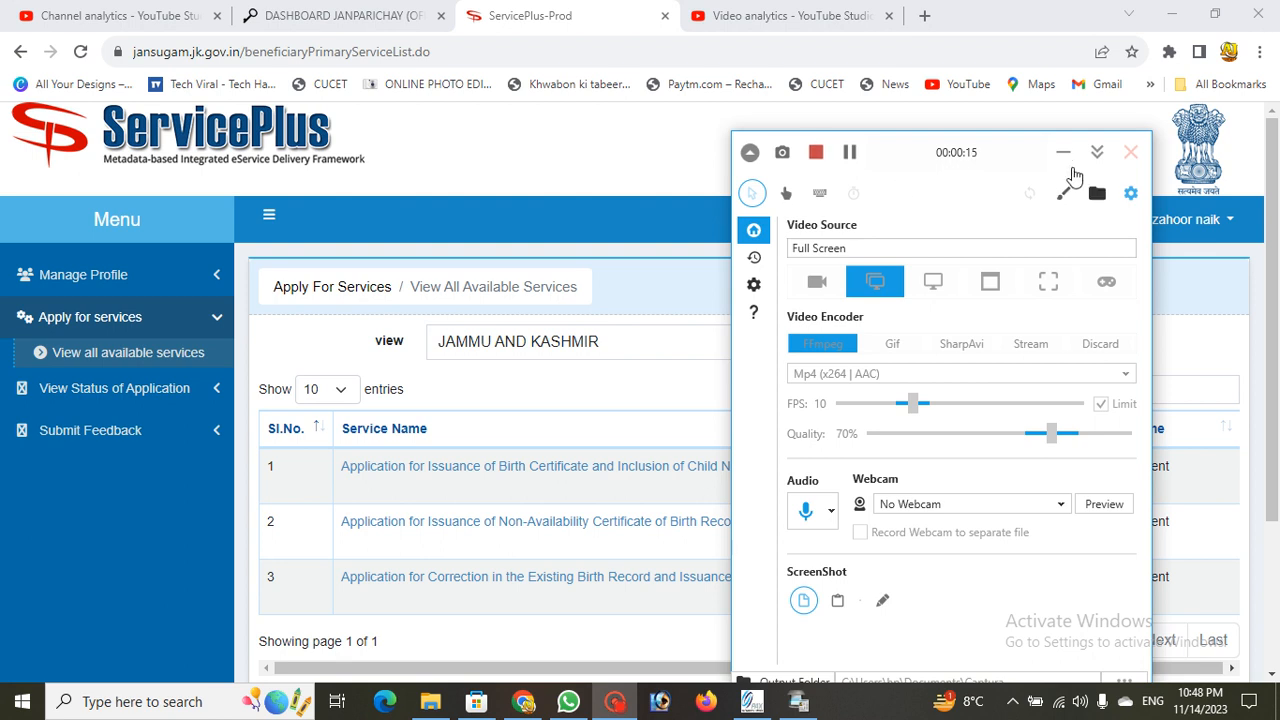
Step: Return to Apply for services and reload the full list of available services
left_click(1063, 153)
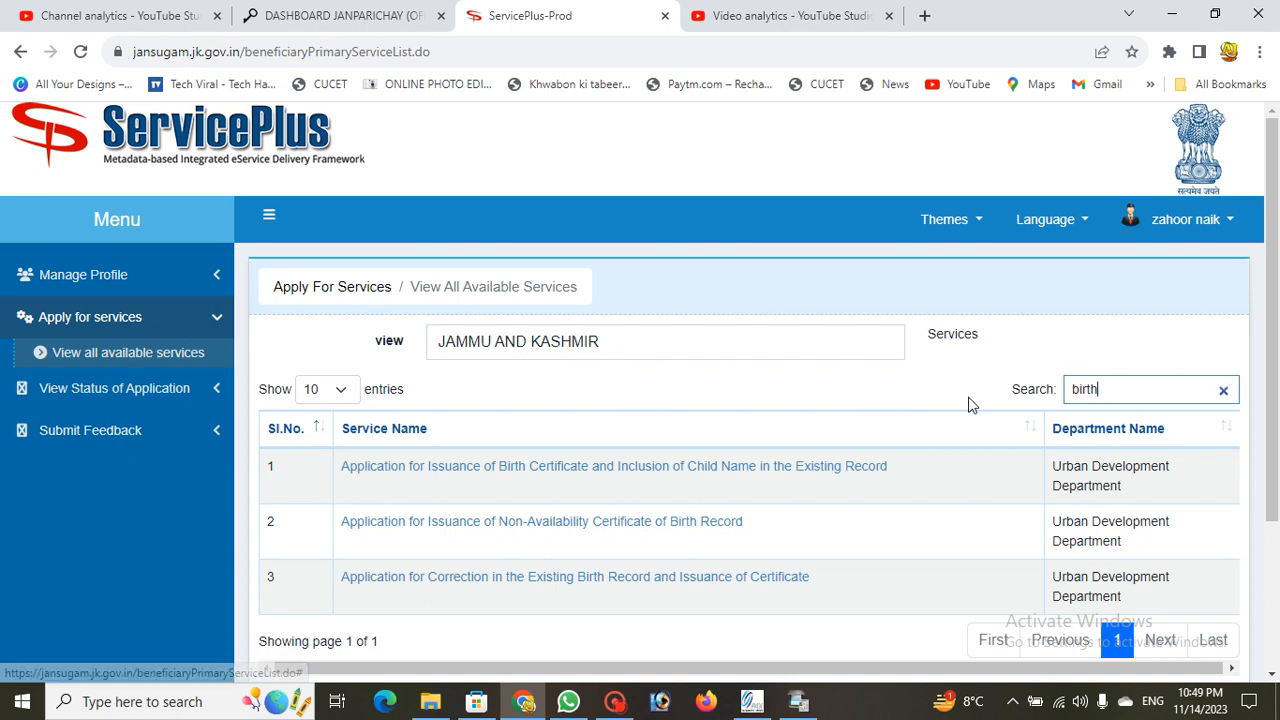
left_click(142, 316)
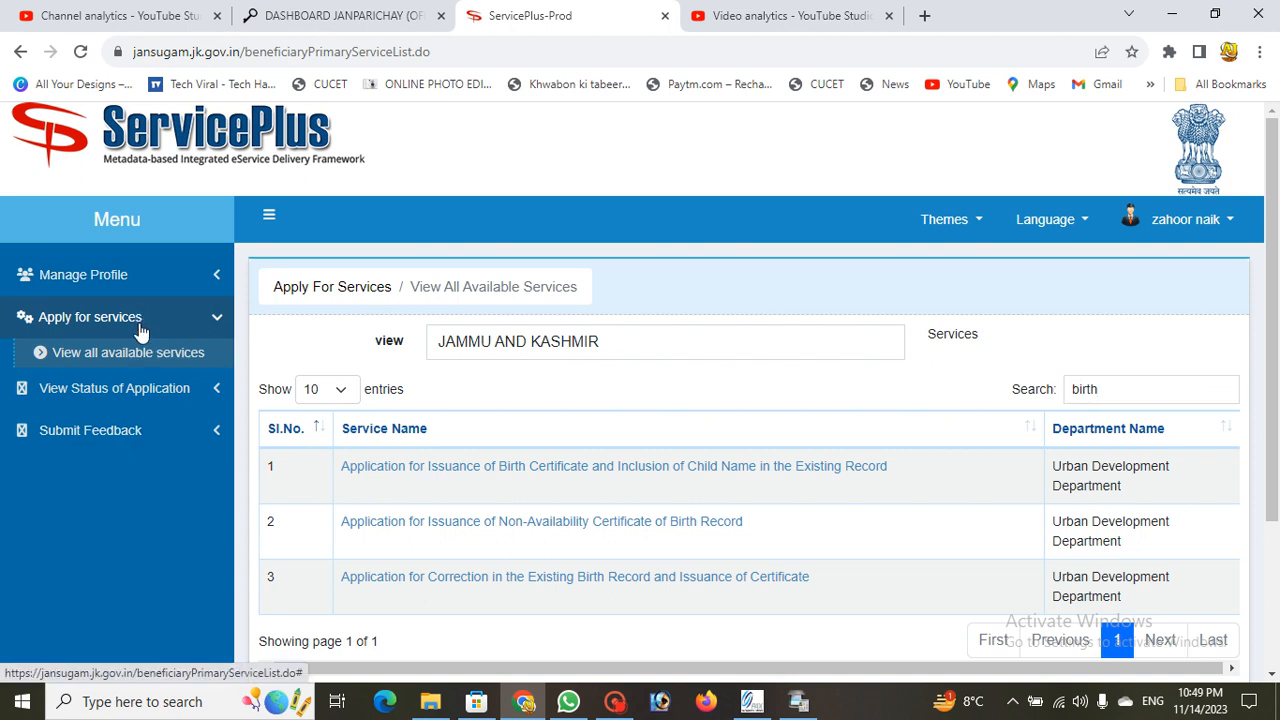
left_click(175, 333)
left_click(152, 330)
left_click(142, 360)
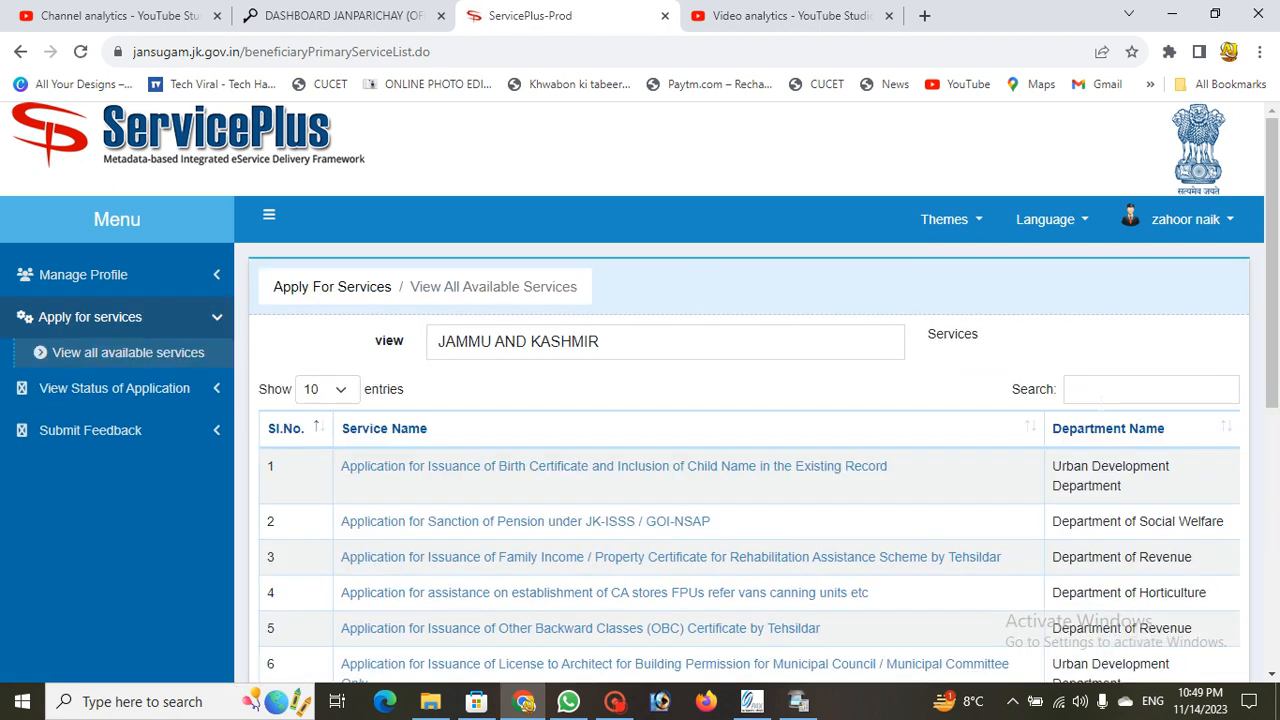
Step: Search services for 'birth' and open the Birth Certificate and Inclusion of Child Name application
left_click(1100, 390)
type("bi")
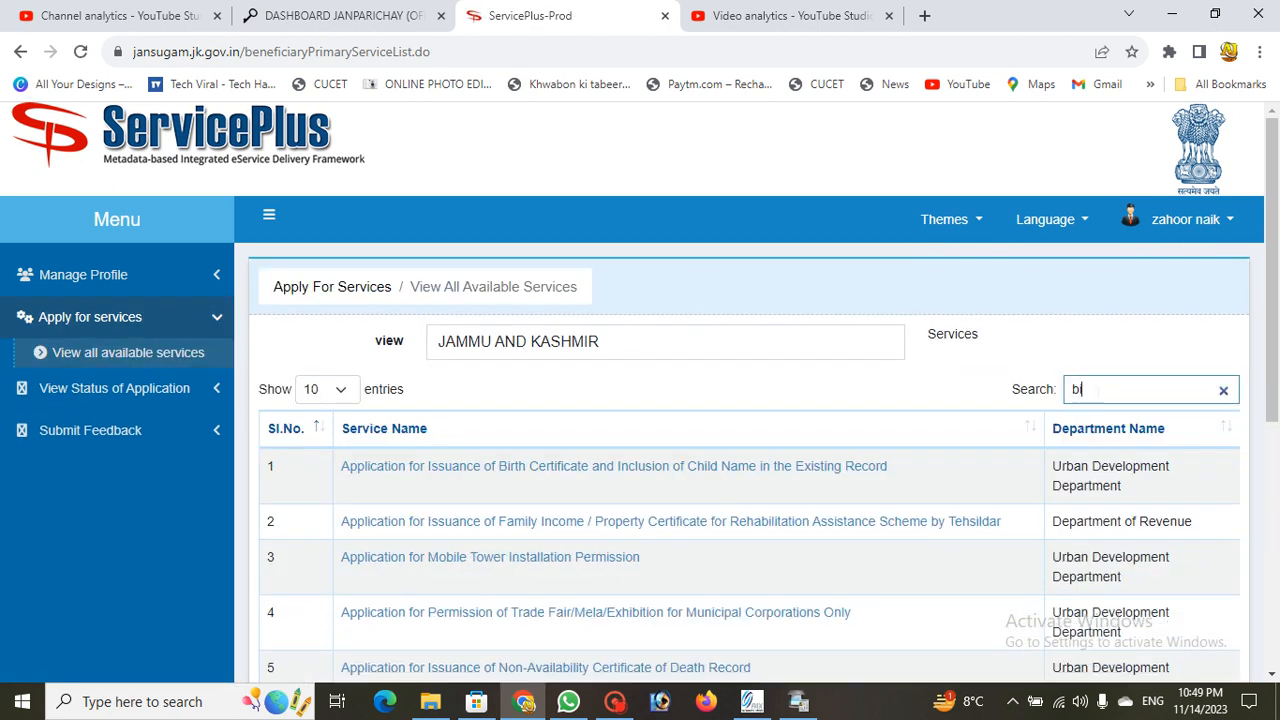
type("rth")
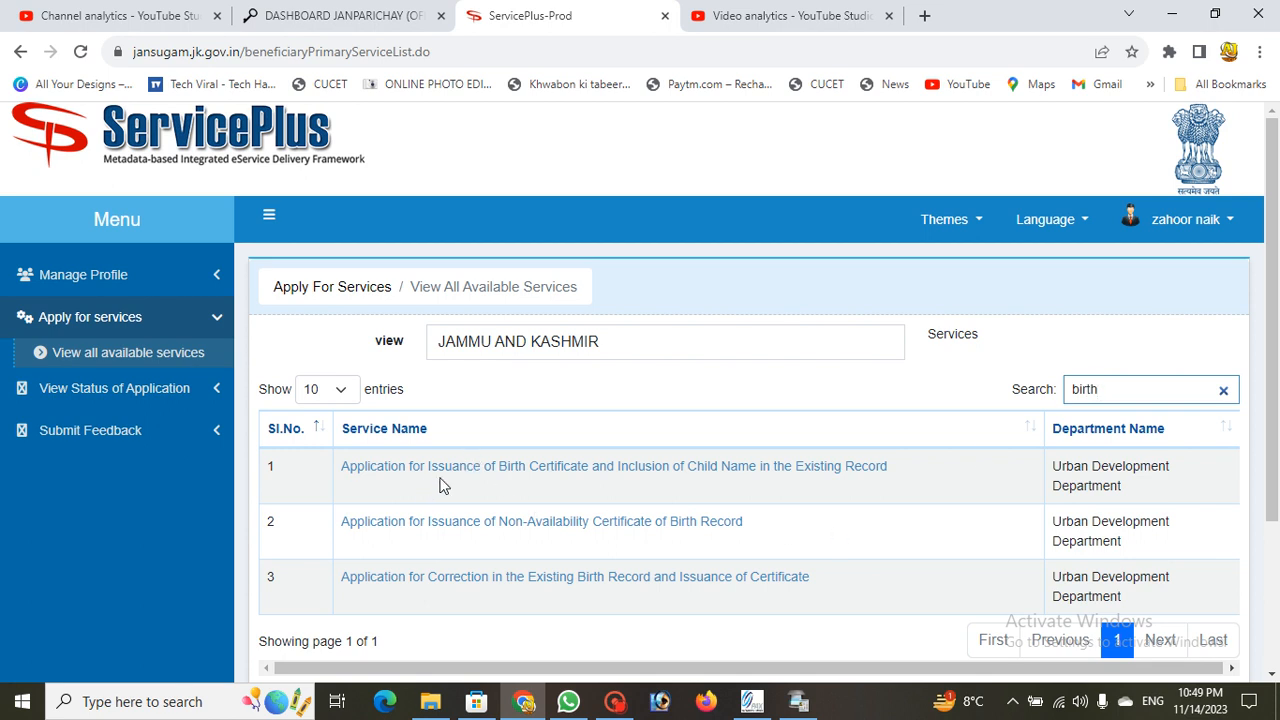
left_click(500, 477)
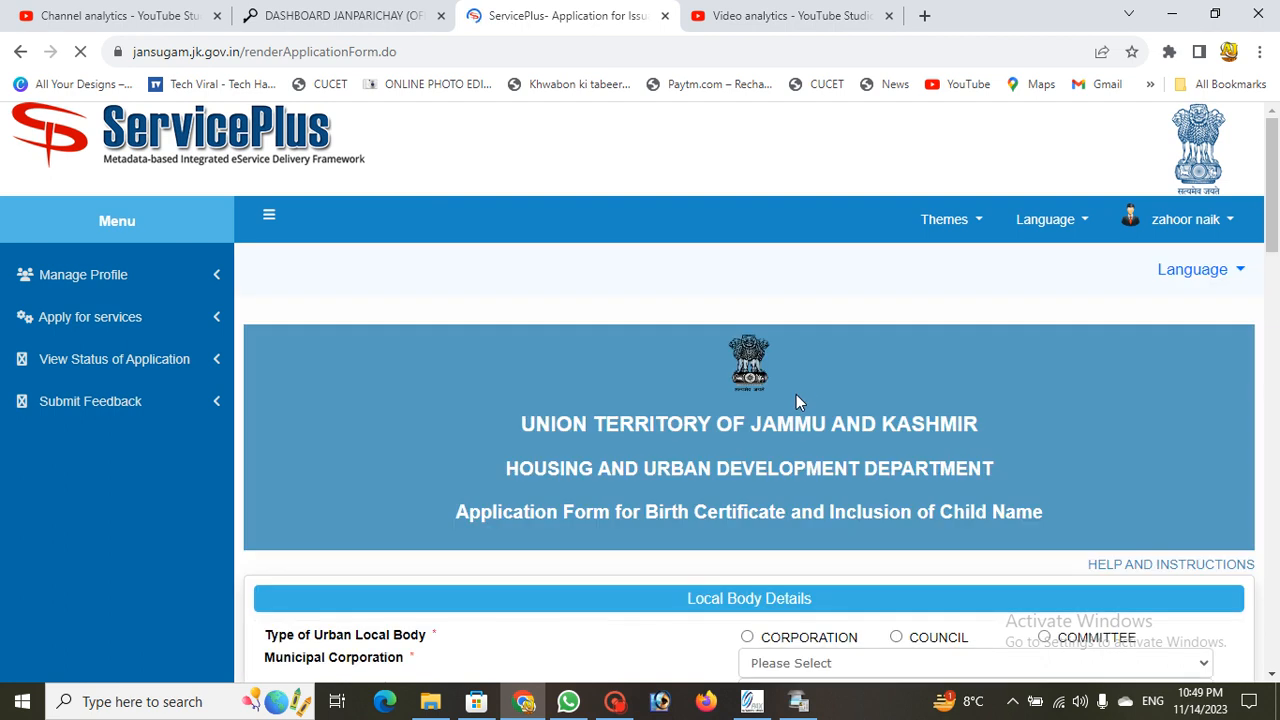
scroll(797, 397, "down", 8)
scroll(719, 423, "up", 5)
scroll(719, 419, "down", 3)
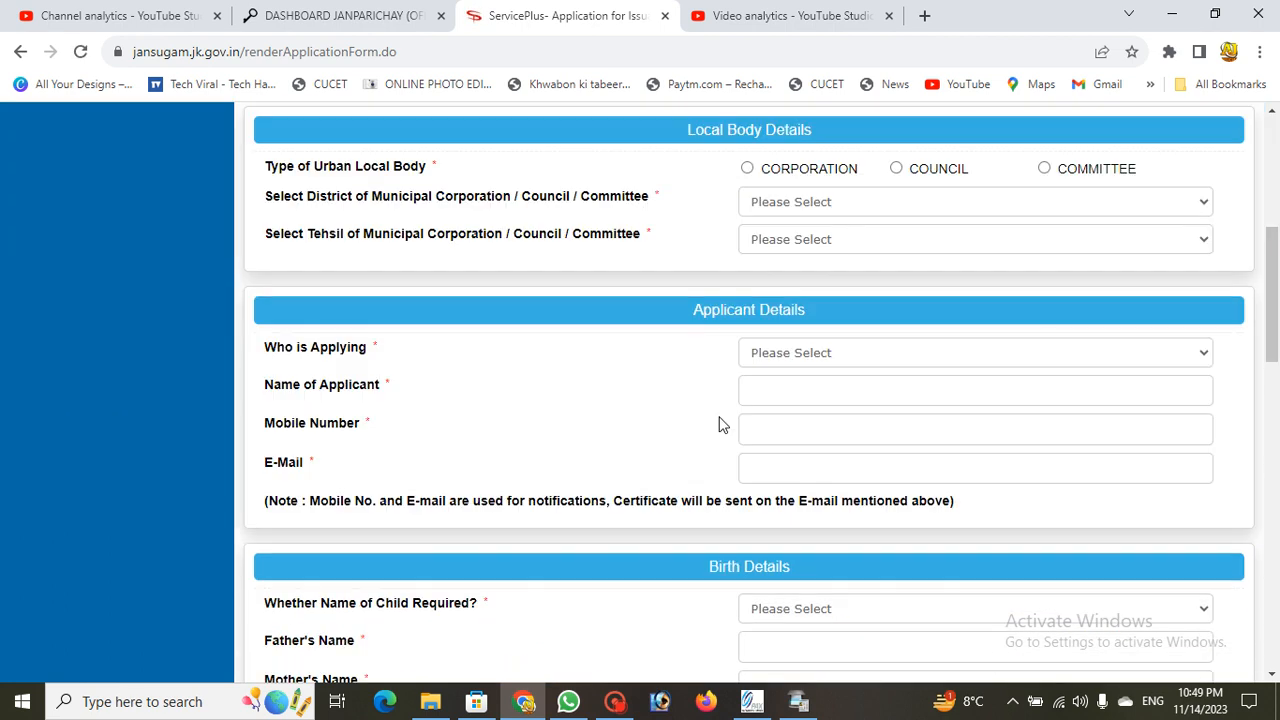
scroll(719, 423, "up", 3)
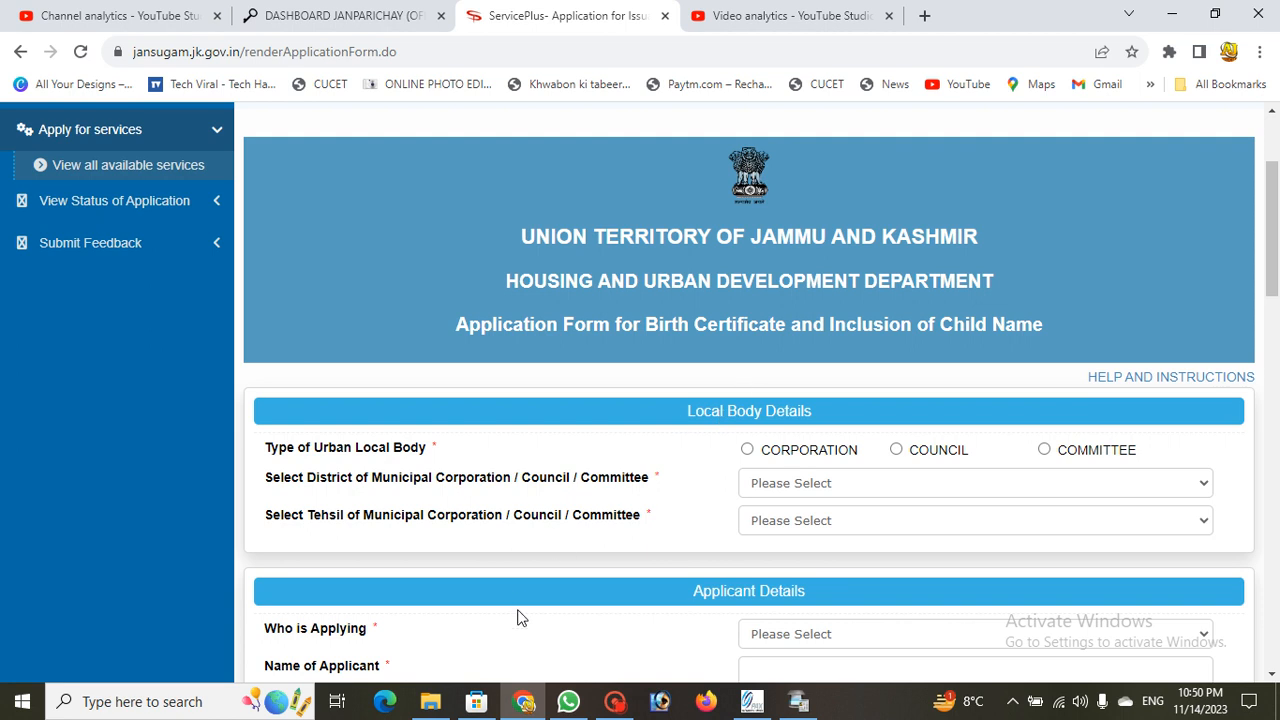
scroll(829, 474, "down", 4)
scroll(829, 474, "up", 2)
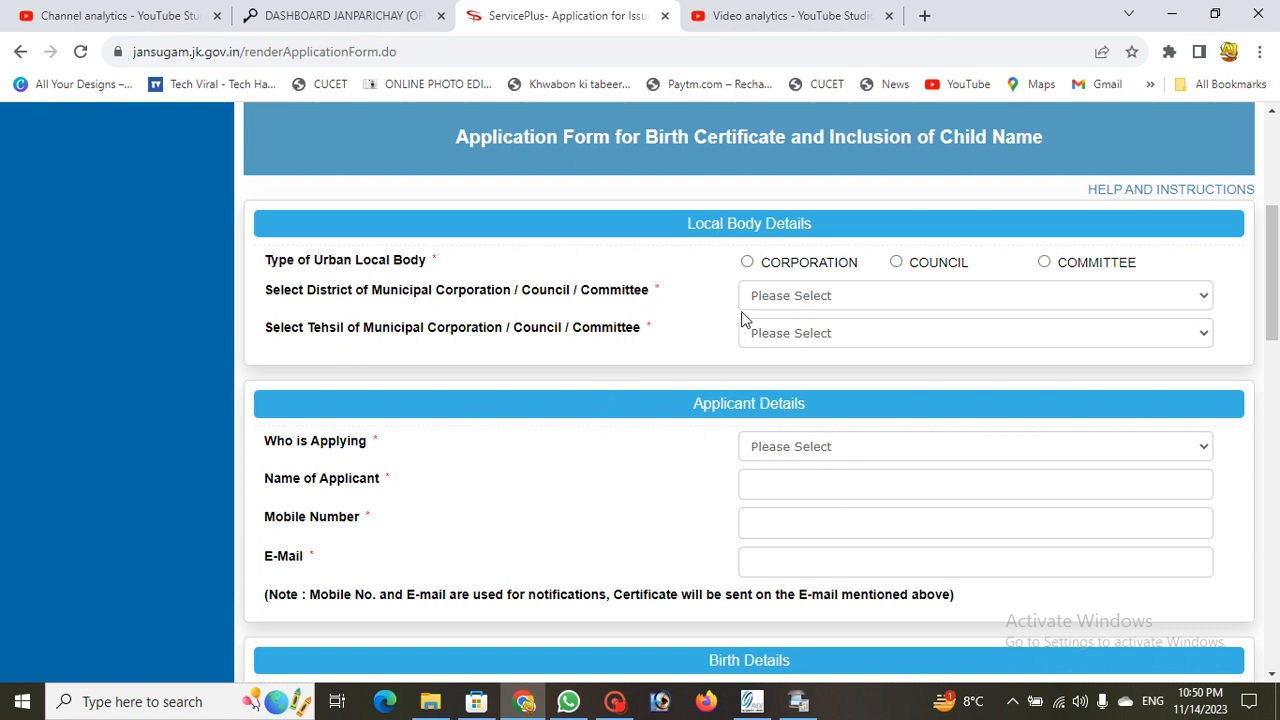
scroll(742, 318, "down", 6)
scroll(714, 378, "up", 3)
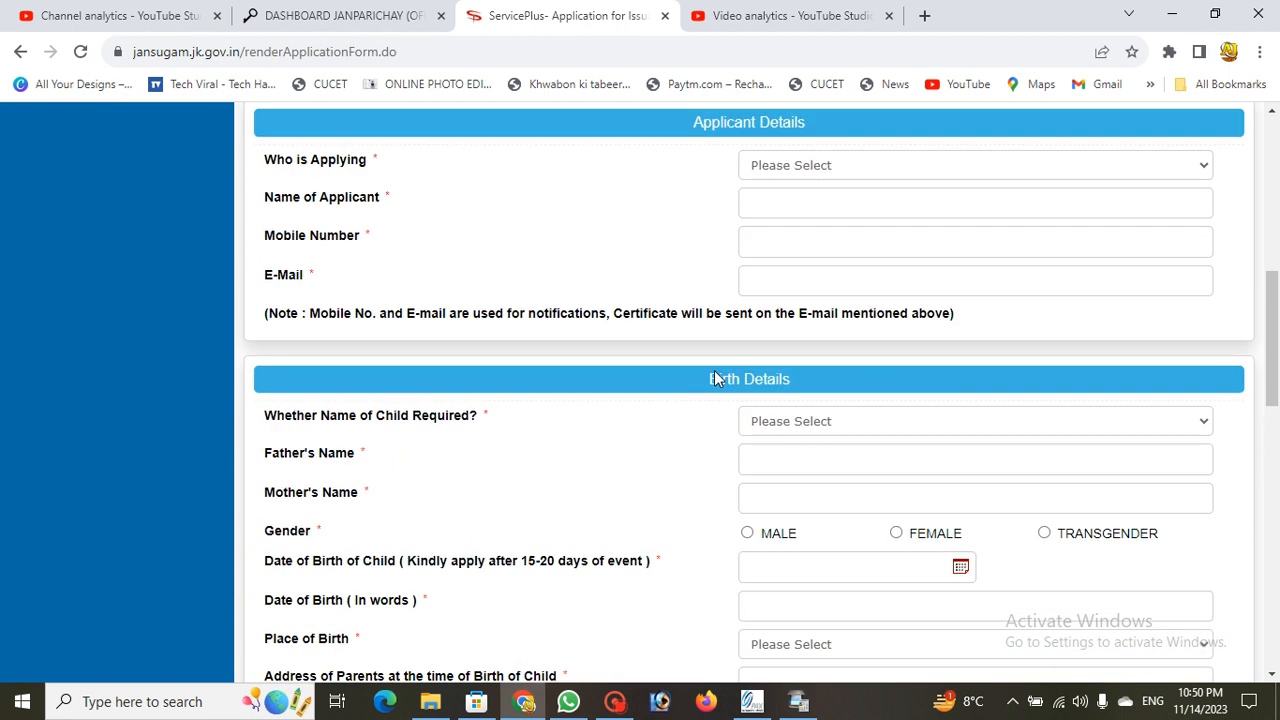
scroll(714, 378, "up", 4)
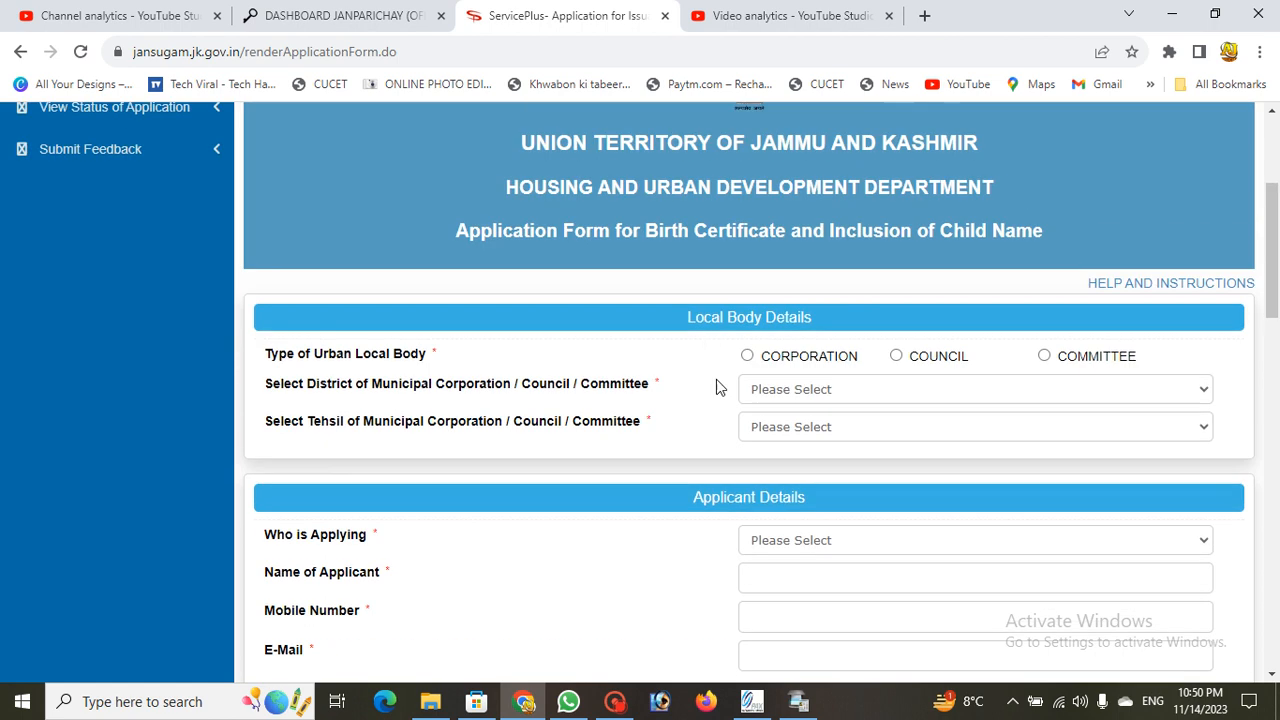
scroll(716, 386, "down", 1)
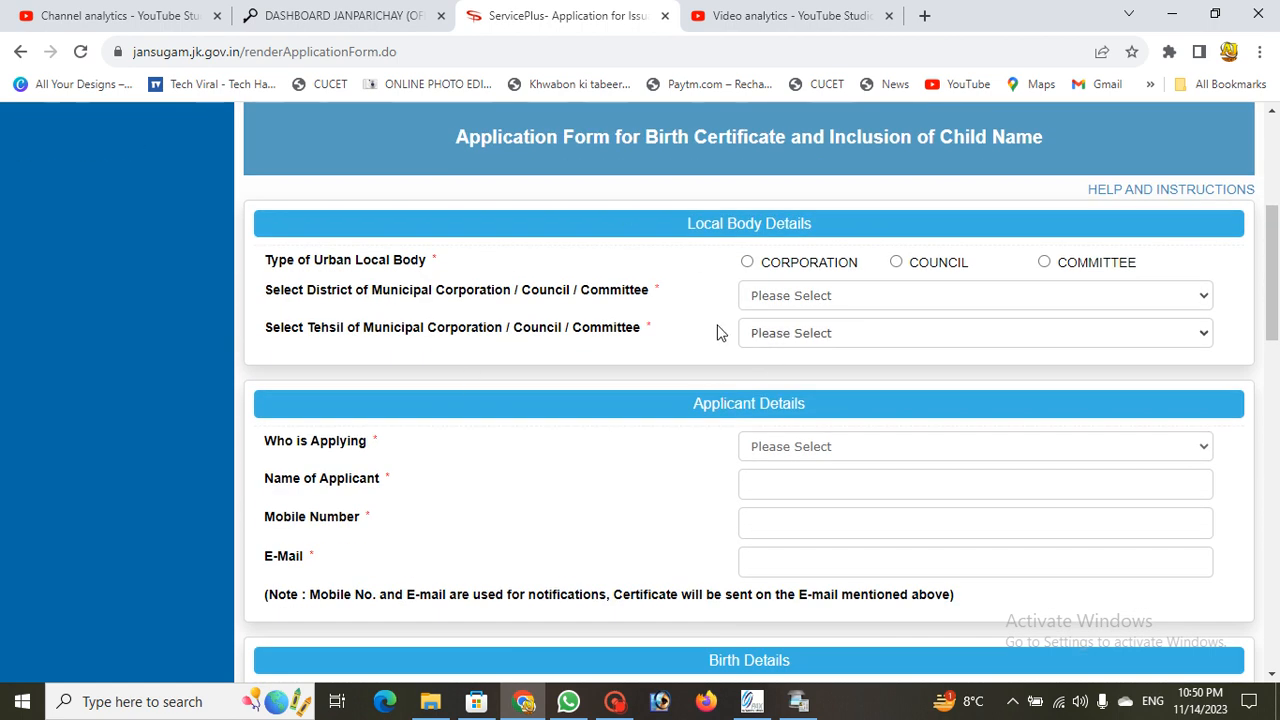
scroll(716, 289, "up", 1)
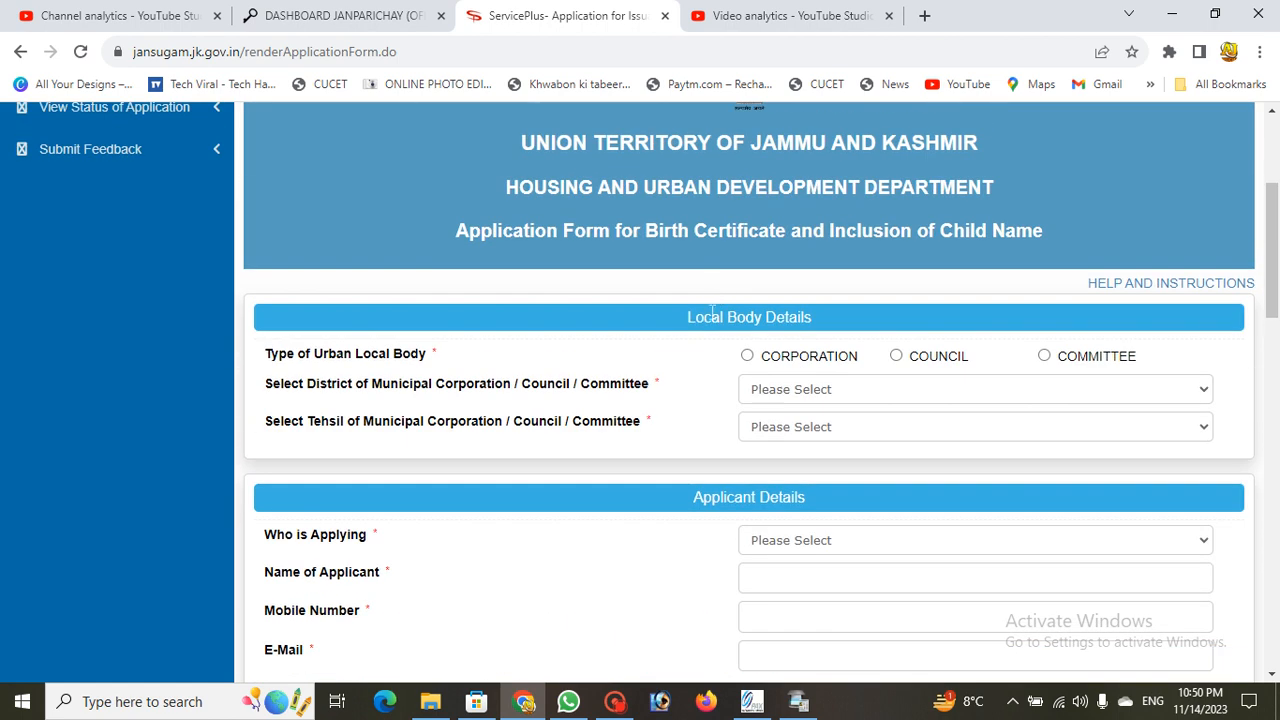
Step: Set the local body to CORPORATION, Srinagar Municipal Corporation, district SRINAGAR, tehsil Srinagar Central
left_click(748, 358)
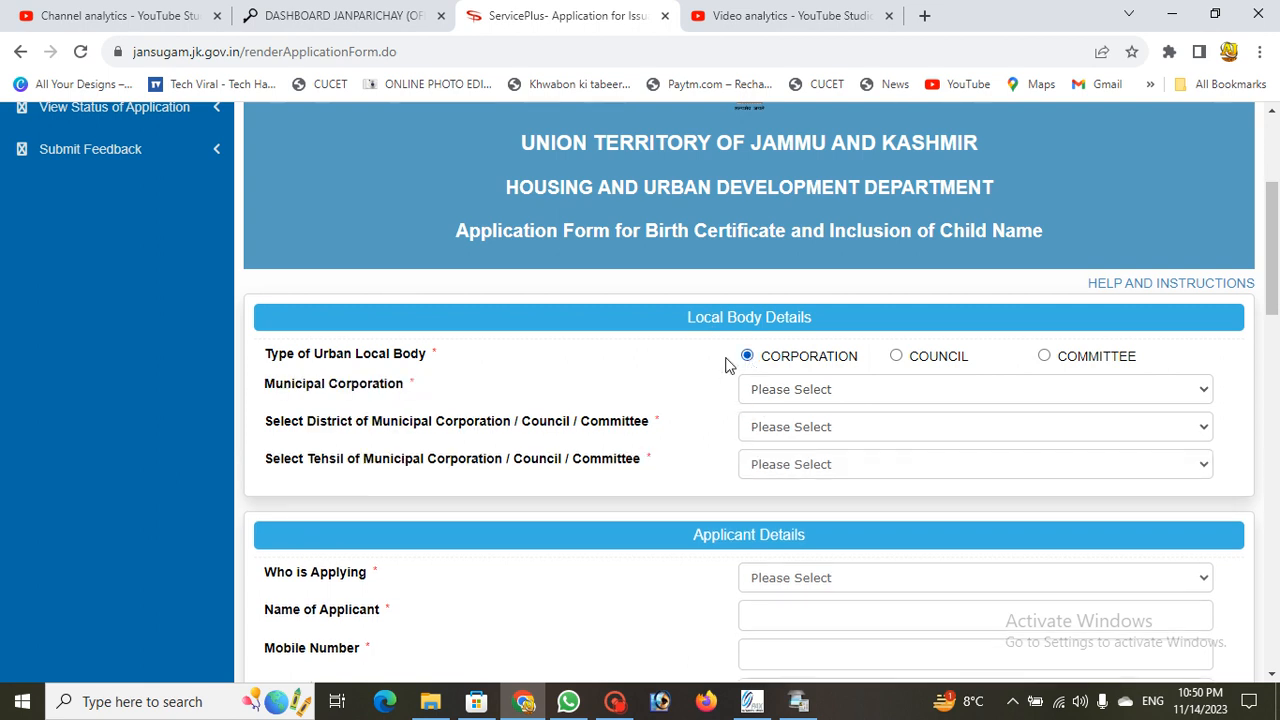
left_click(786, 397)
left_click(794, 442)
left_click(794, 427)
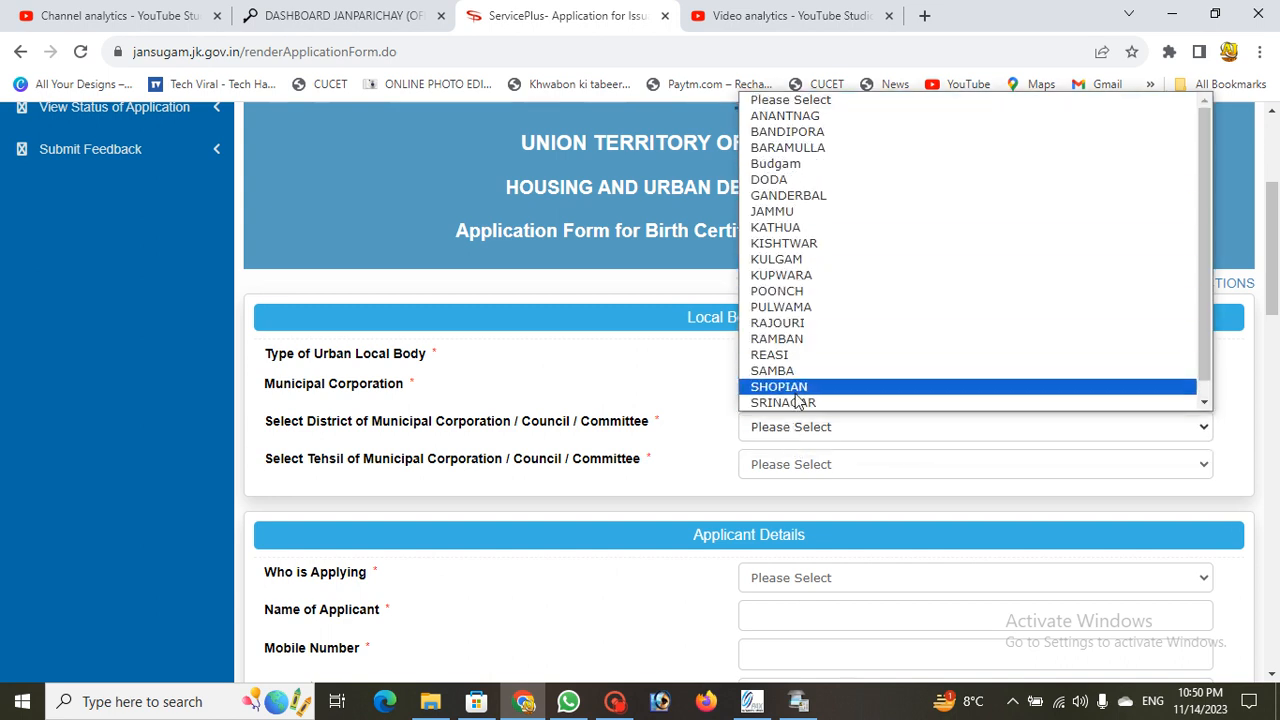
left_click(798, 402)
scroll(798, 403, "down", 1)
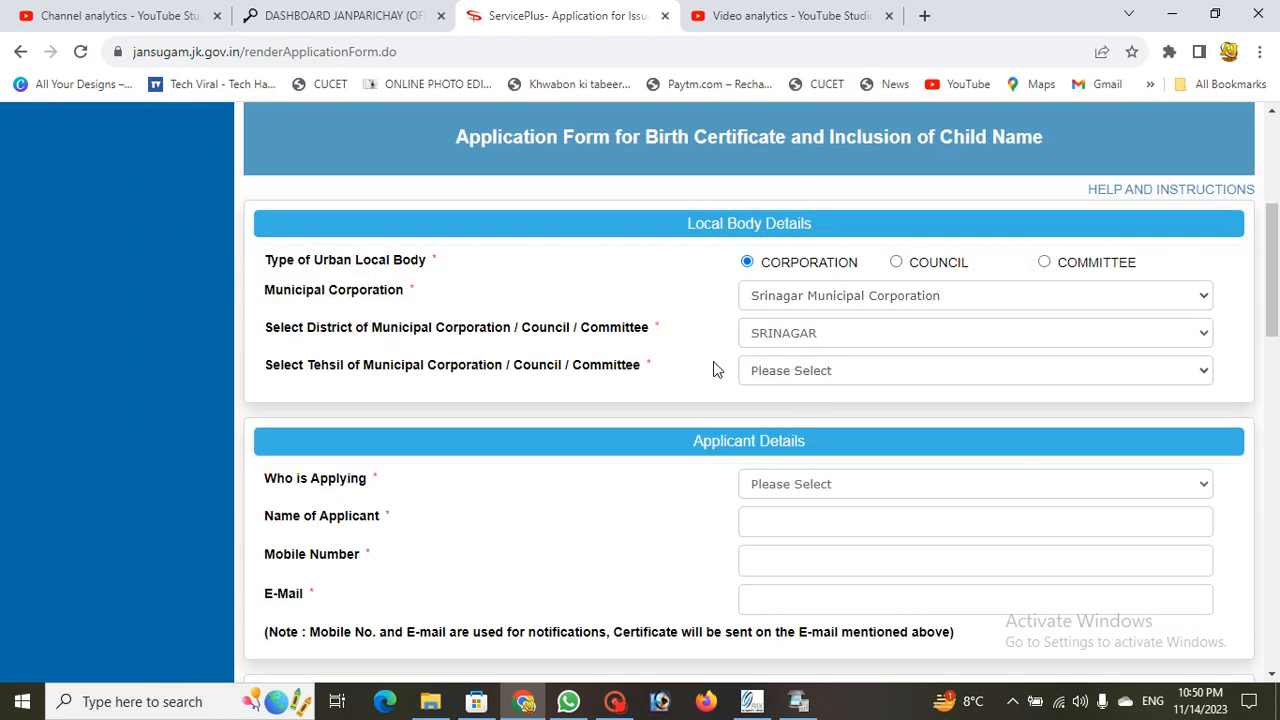
left_click(807, 377)
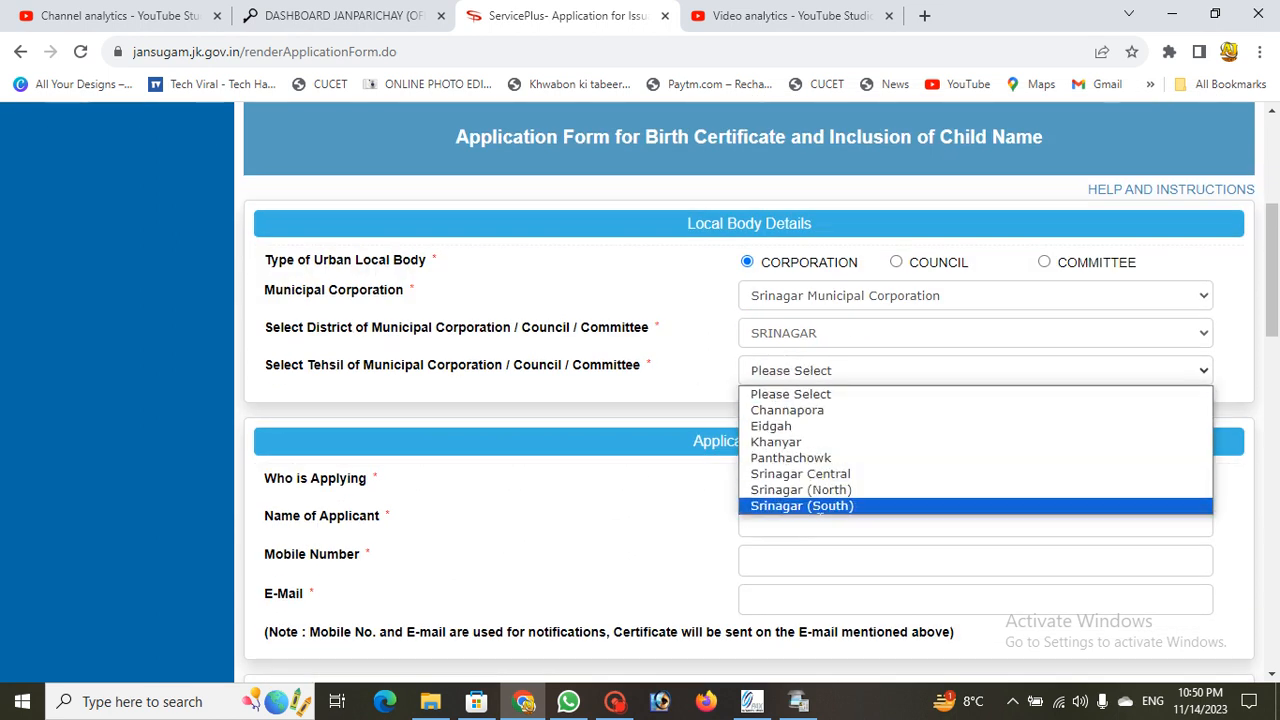
left_click(817, 475)
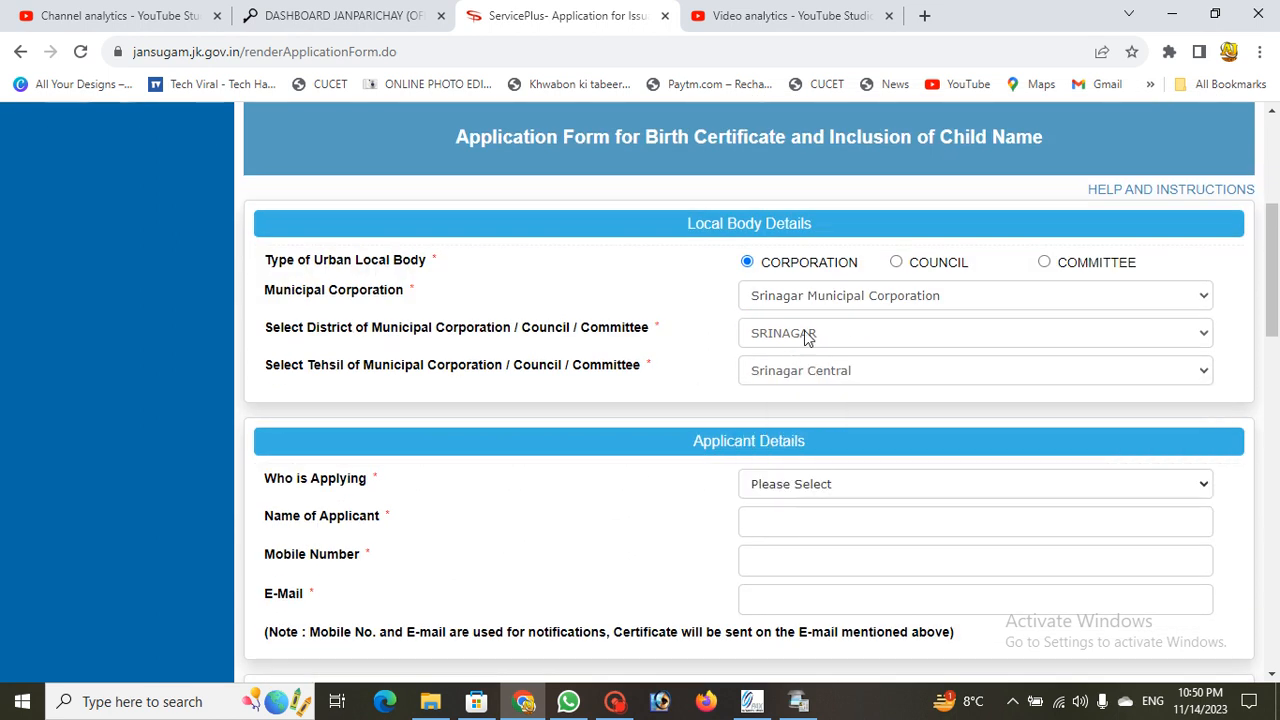
Step: Set who is applying to FATHER and begin entering the applicant's name
scroll(772, 225, "down", 3)
left_click(775, 206)
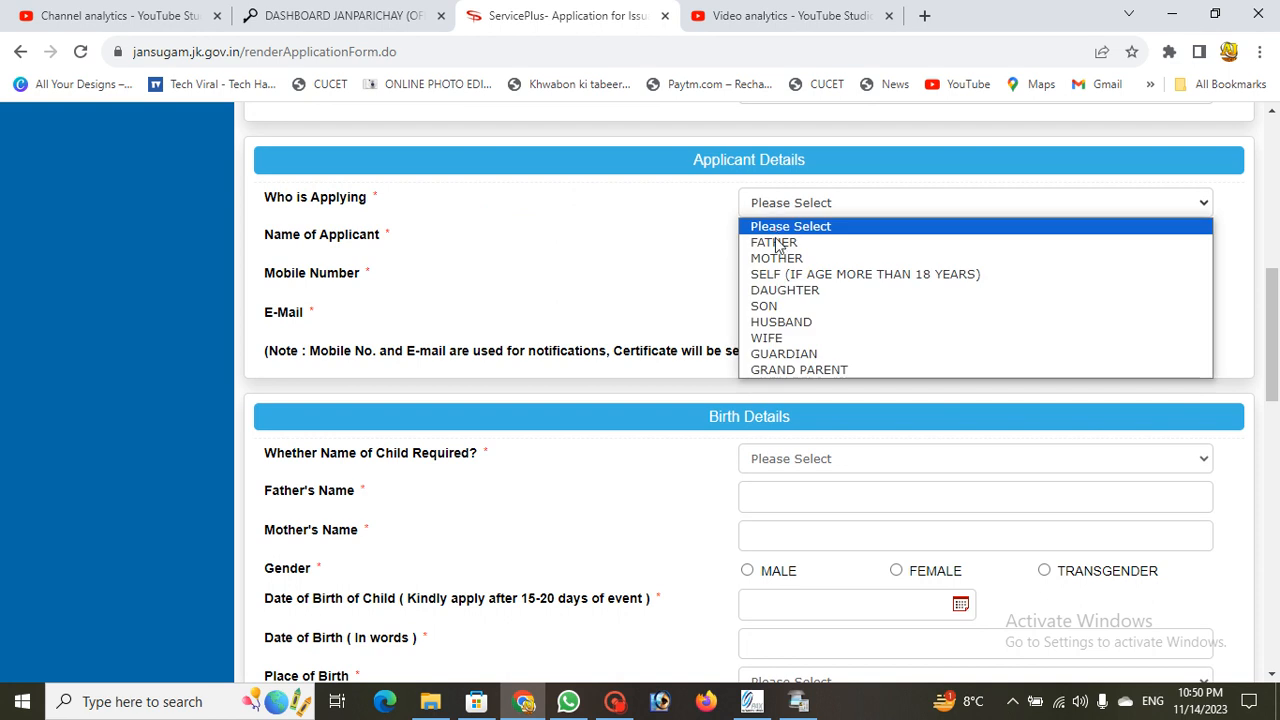
left_click(755, 246)
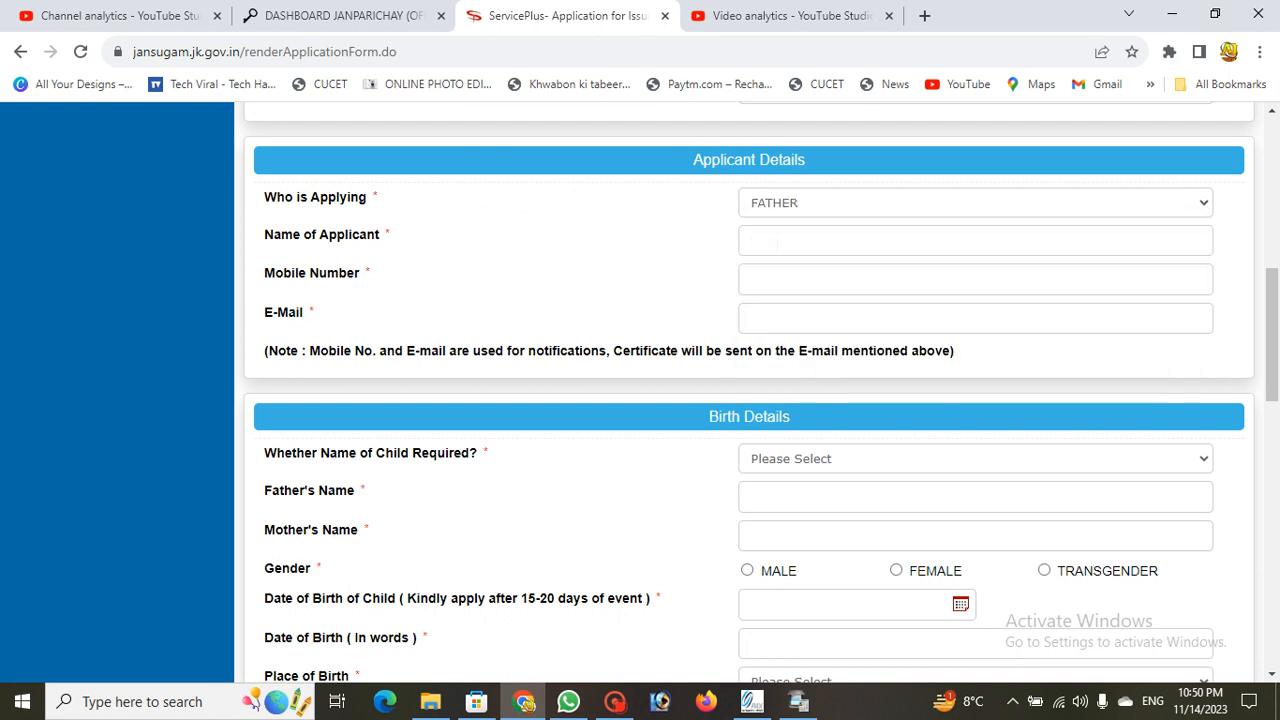
left_click(779, 243)
type("M")
Step: Answer 'Whether Name of Child Required?' to reveal the child-over-5 and Name of Child fields
scroll(620, 390, "down", 3)
scroll(623, 437, "up", 1)
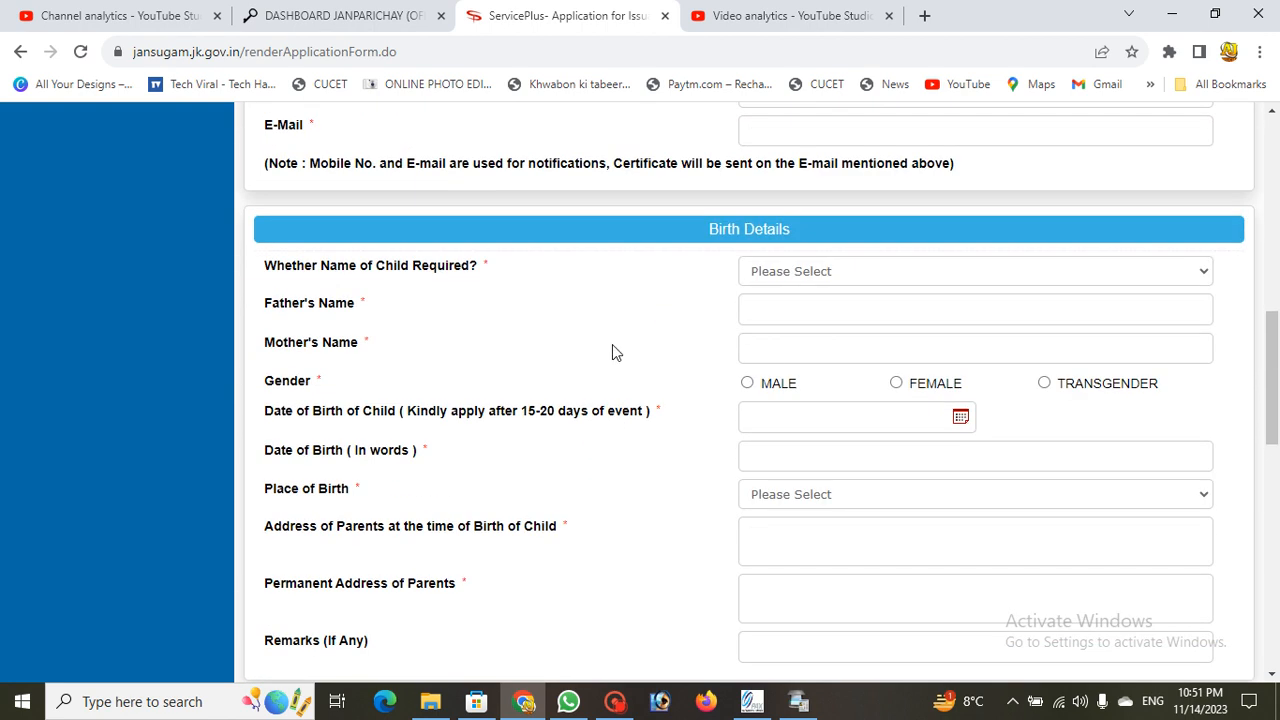
scroll(729, 409, "down", 5)
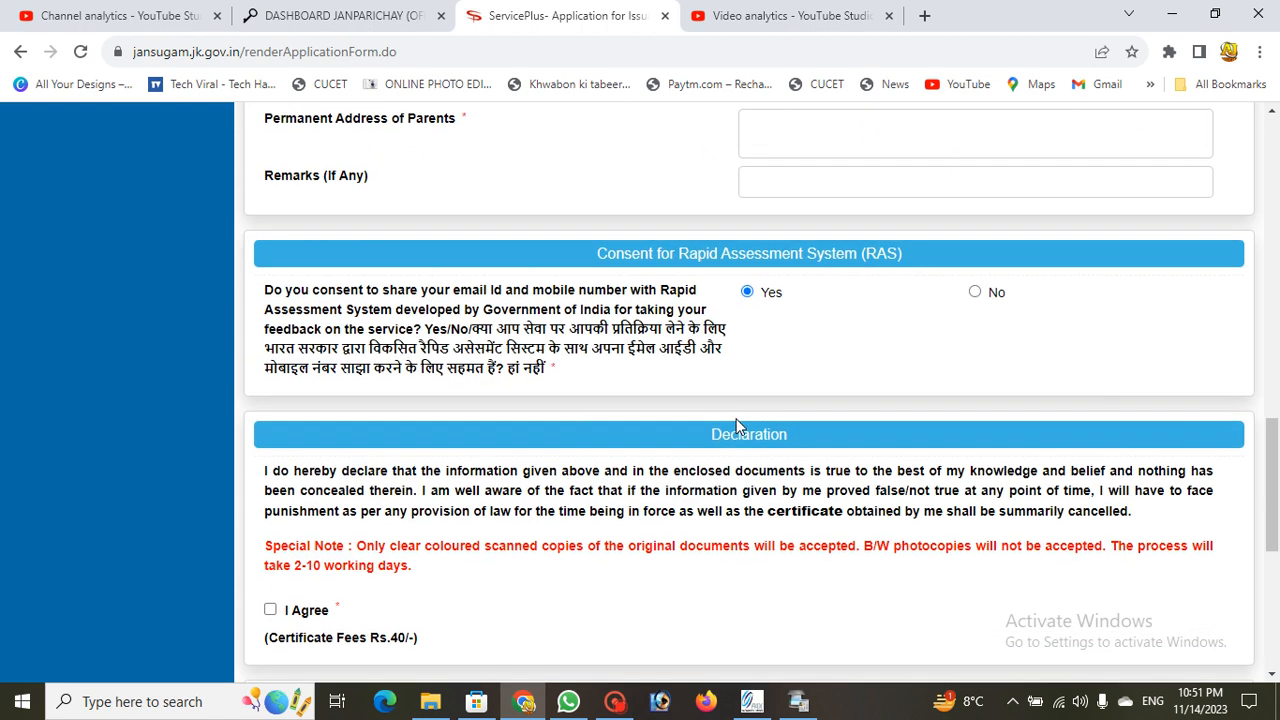
scroll(732, 421, "up", 1)
scroll(732, 421, "down", 3)
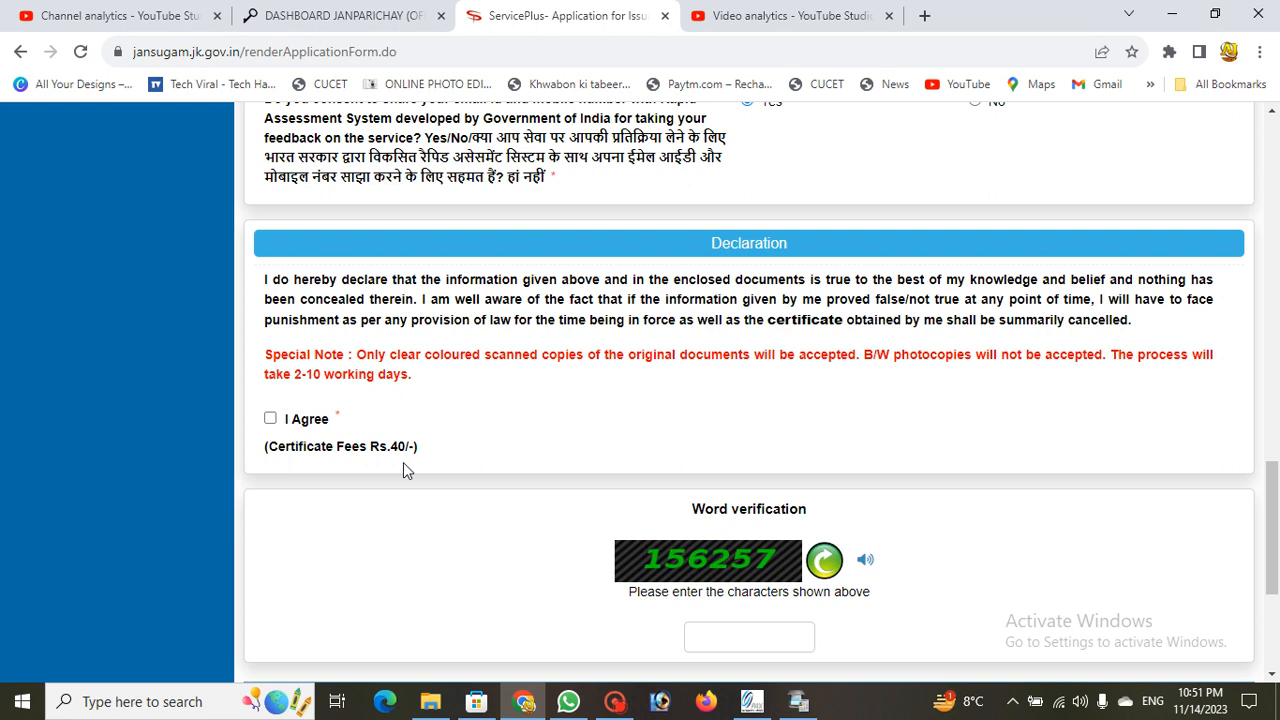
scroll(403, 462, "up", 3)
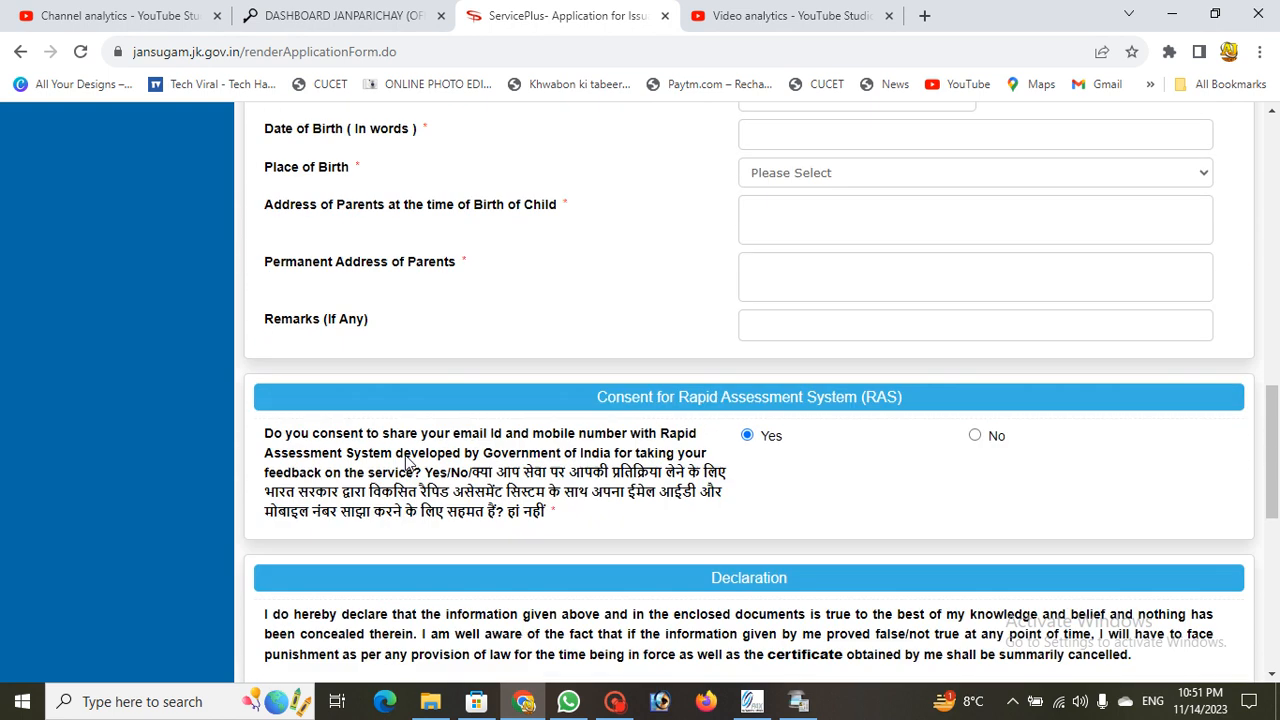
scroll(406, 462, "up", 6)
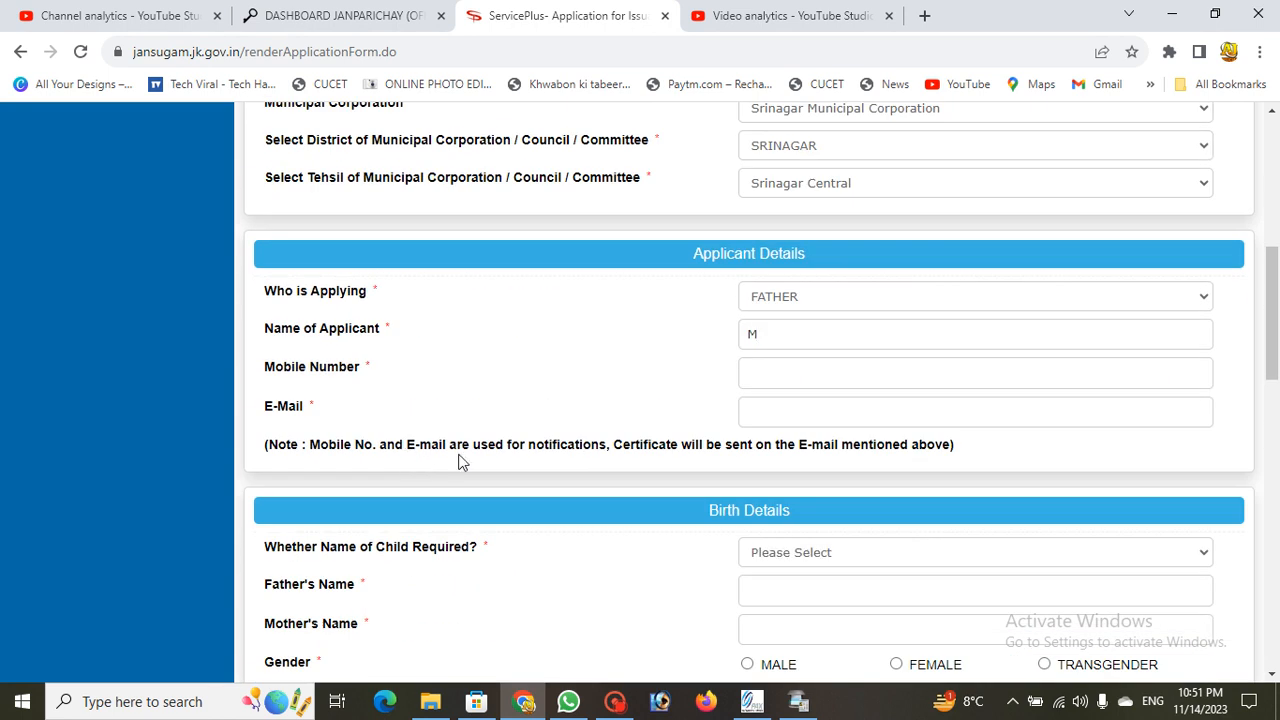
scroll(462, 461, "up", 3)
scroll(620, 332, "down", 2)
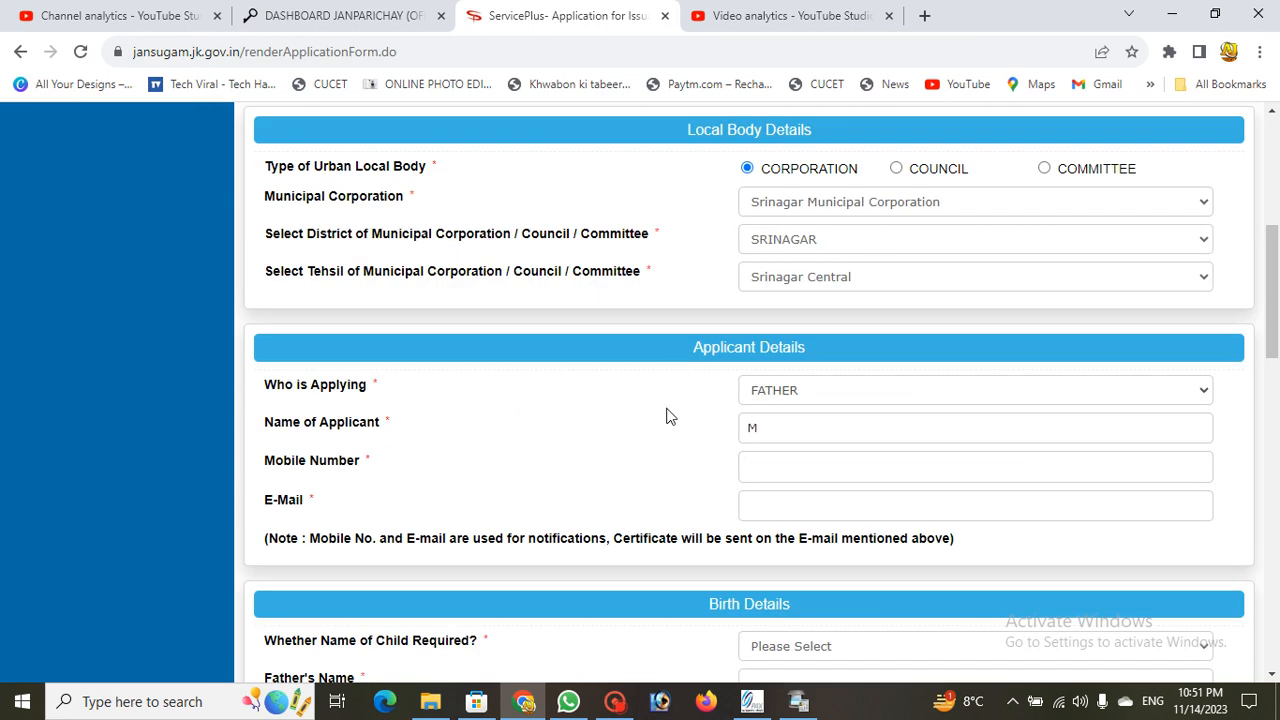
scroll(670, 416, "down", 1)
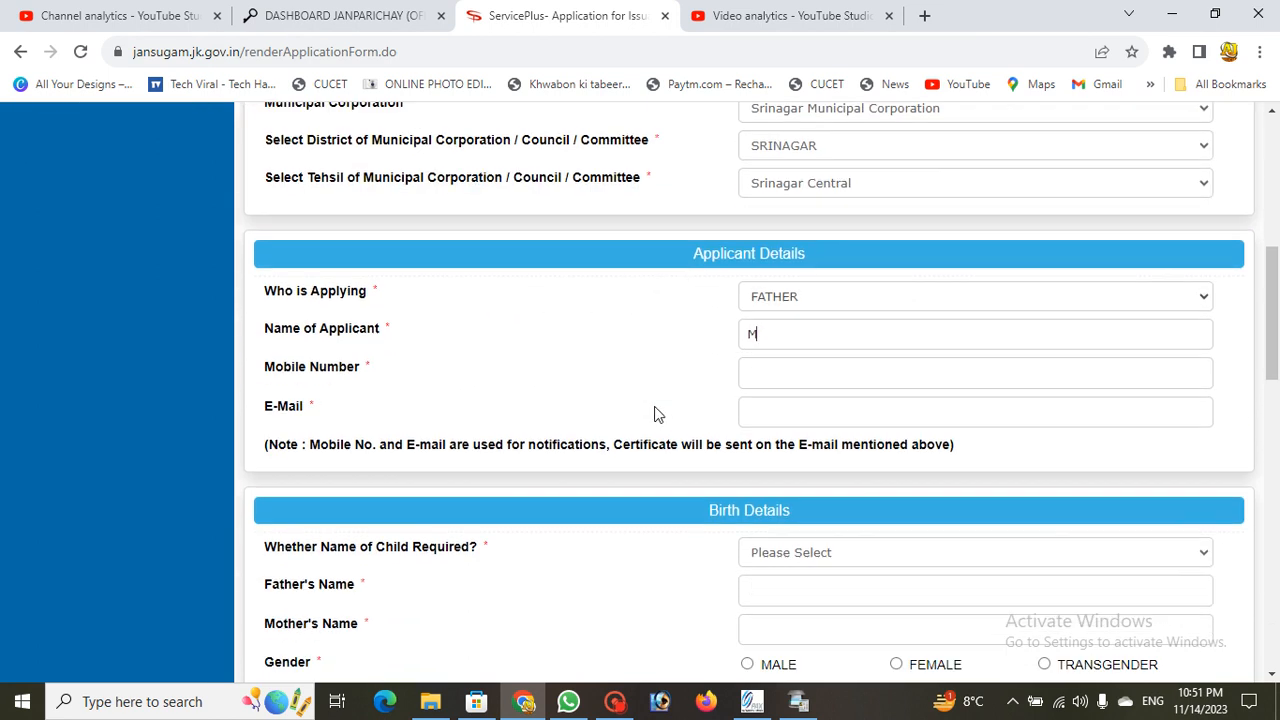
left_click(620, 704)
scroll(650, 400, "down", 4)
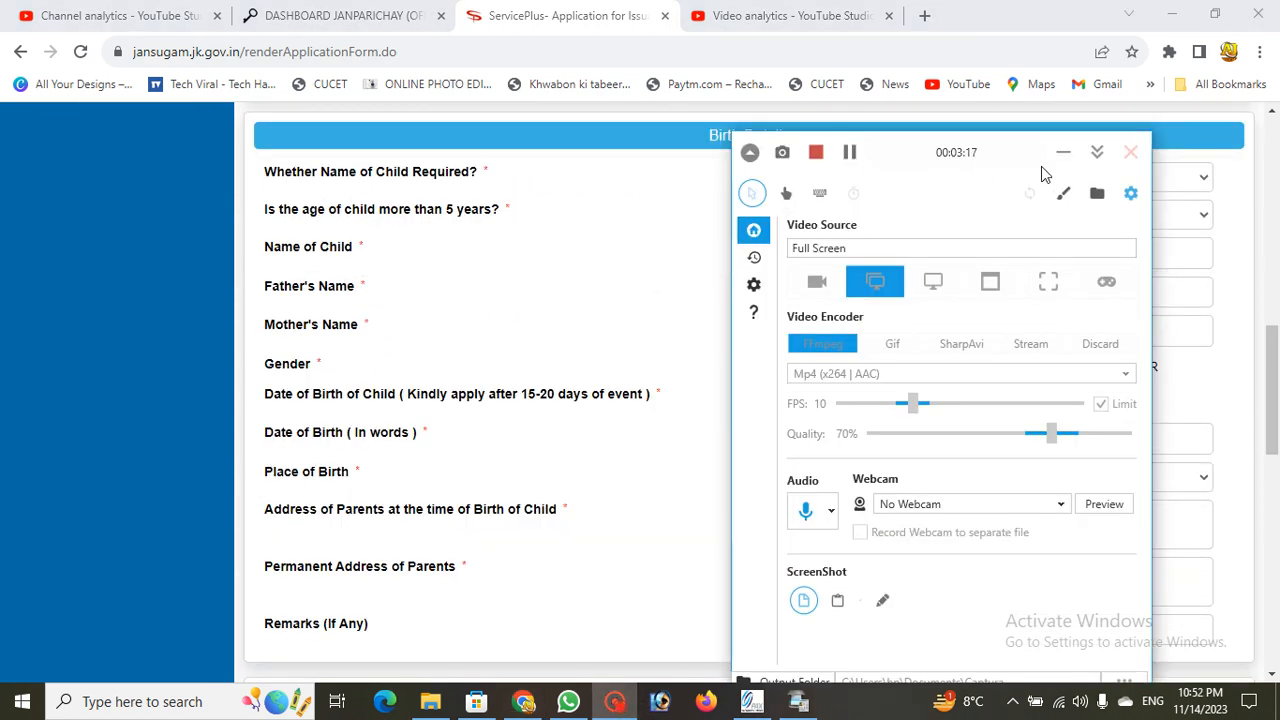
left_click(1063, 153)
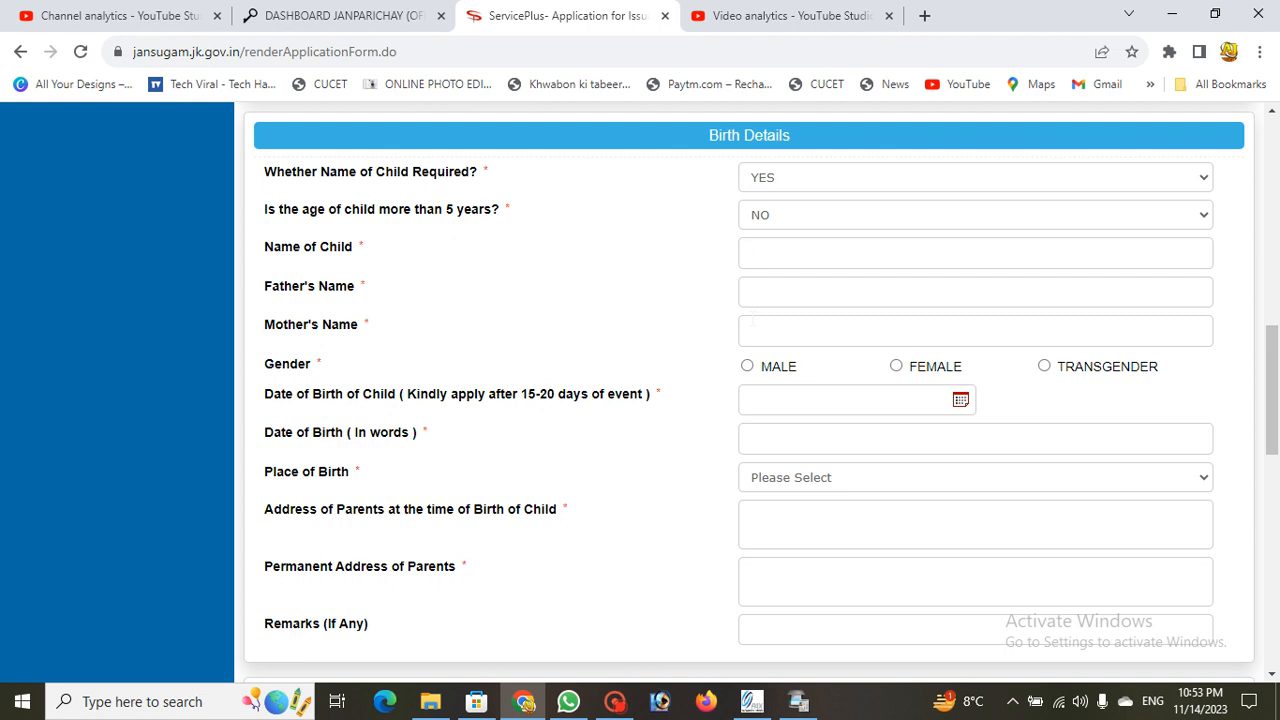
left_click(614, 701)
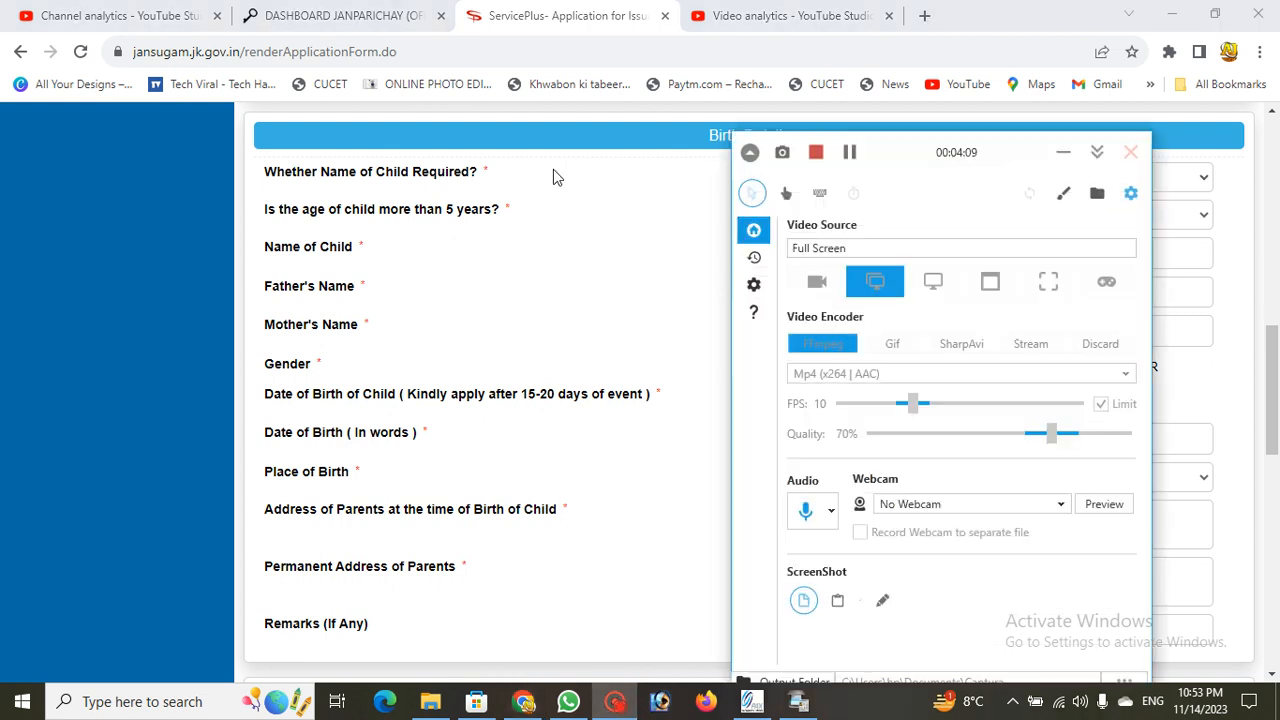
left_click(848, 157)
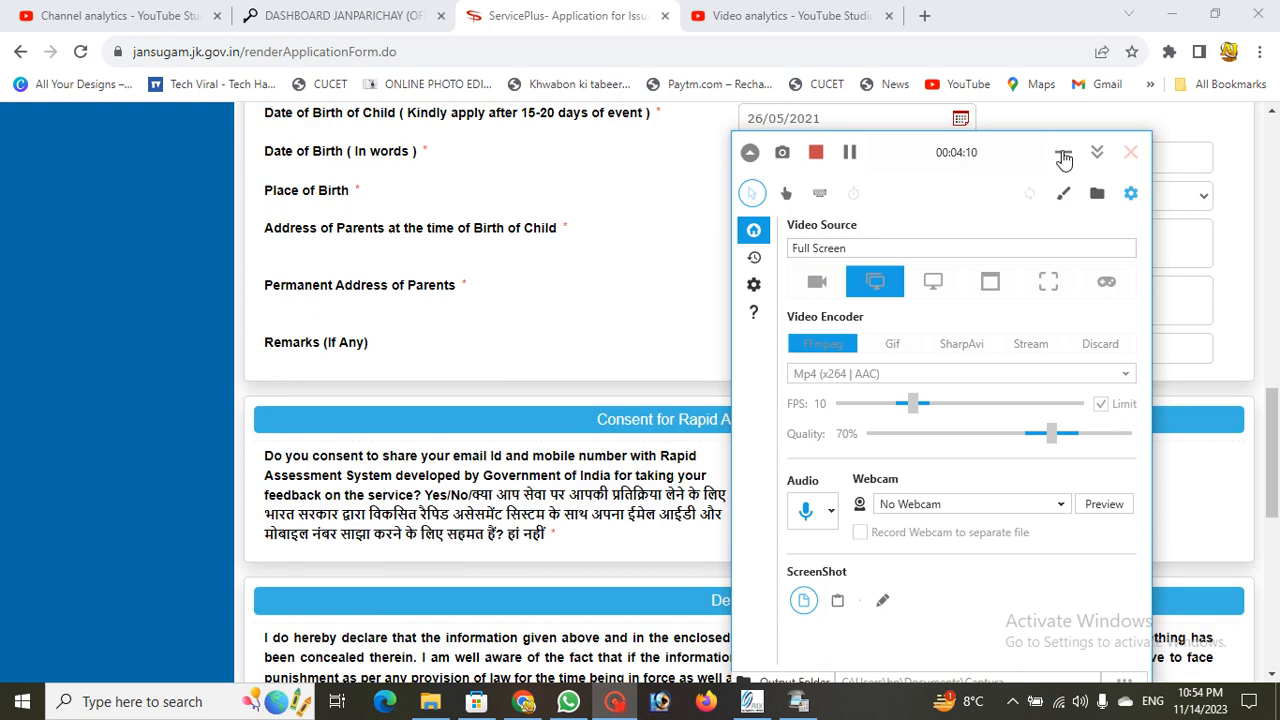
left_click(1063, 160)
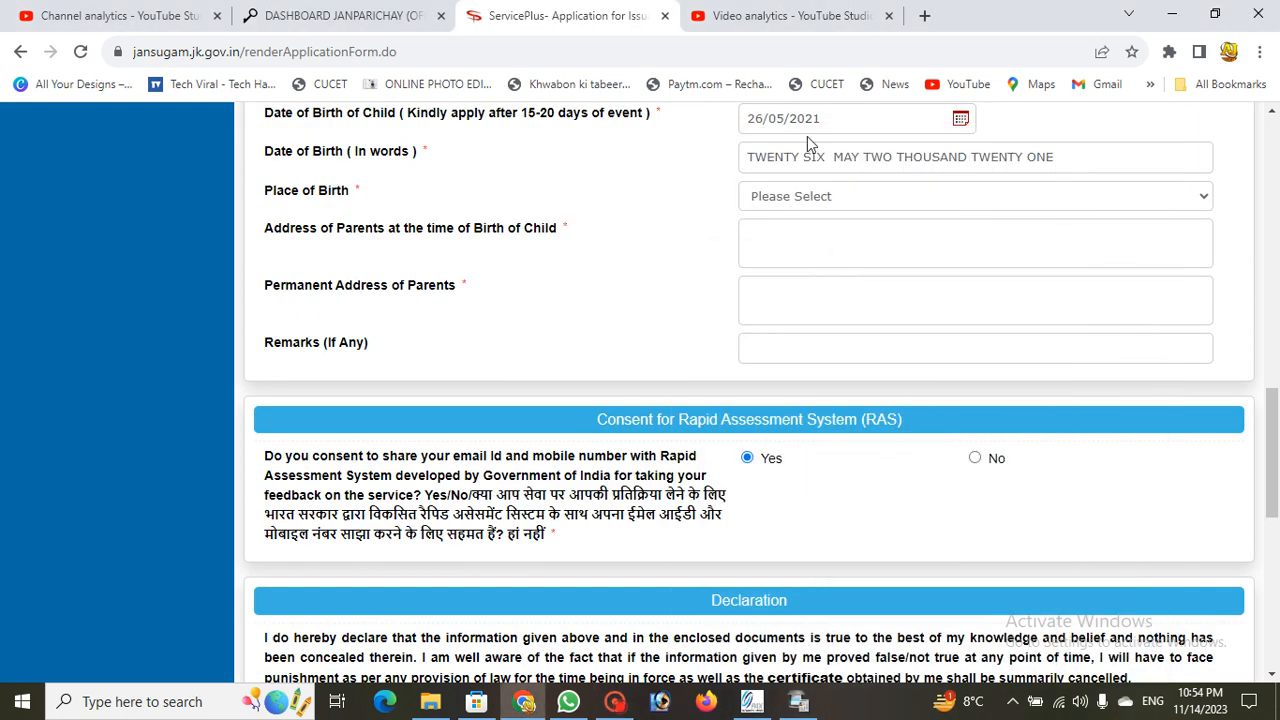
Step: Set place of birth to GOVERNMENT HOSPITAL, LAL DED HOSPITAL WAZIR BAGH SRINAGAR
left_click(812, 199)
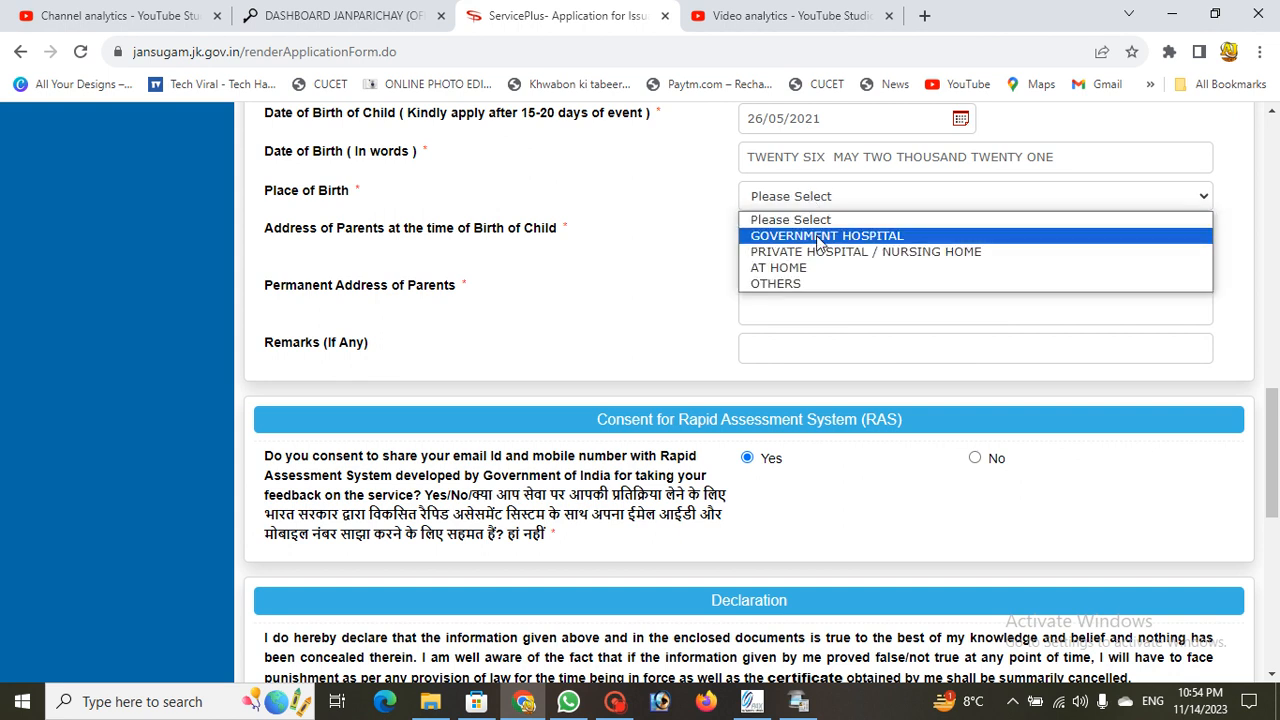
left_click(818, 236)
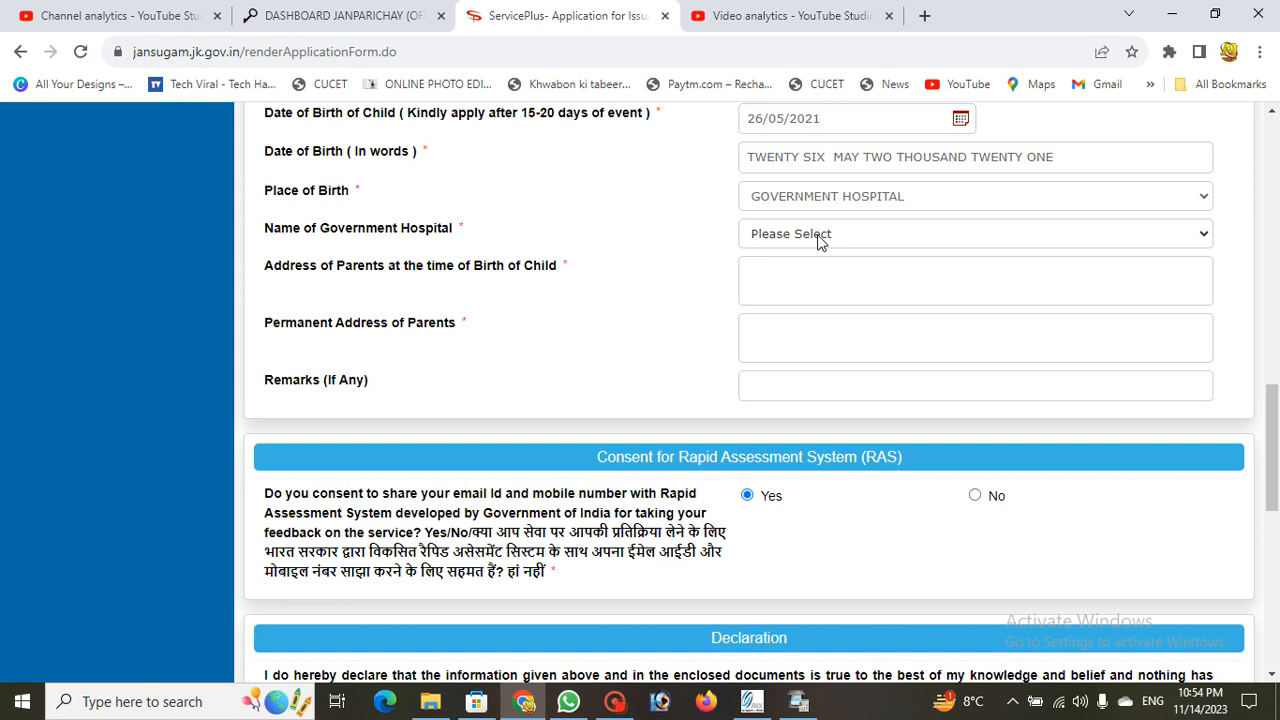
left_click(817, 235)
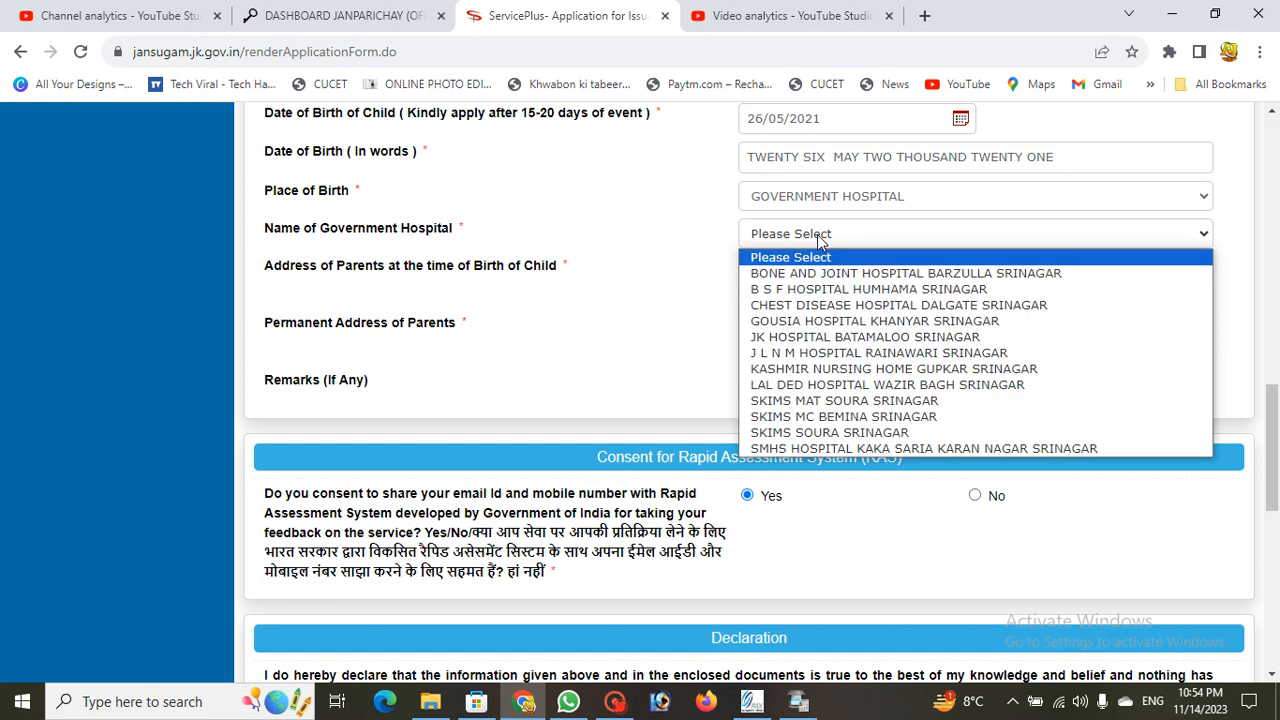
left_click(832, 390)
Step: Enter BATHNOOR as the parents' address at birth, tick I Agree and fill the word verification
left_click(811, 294)
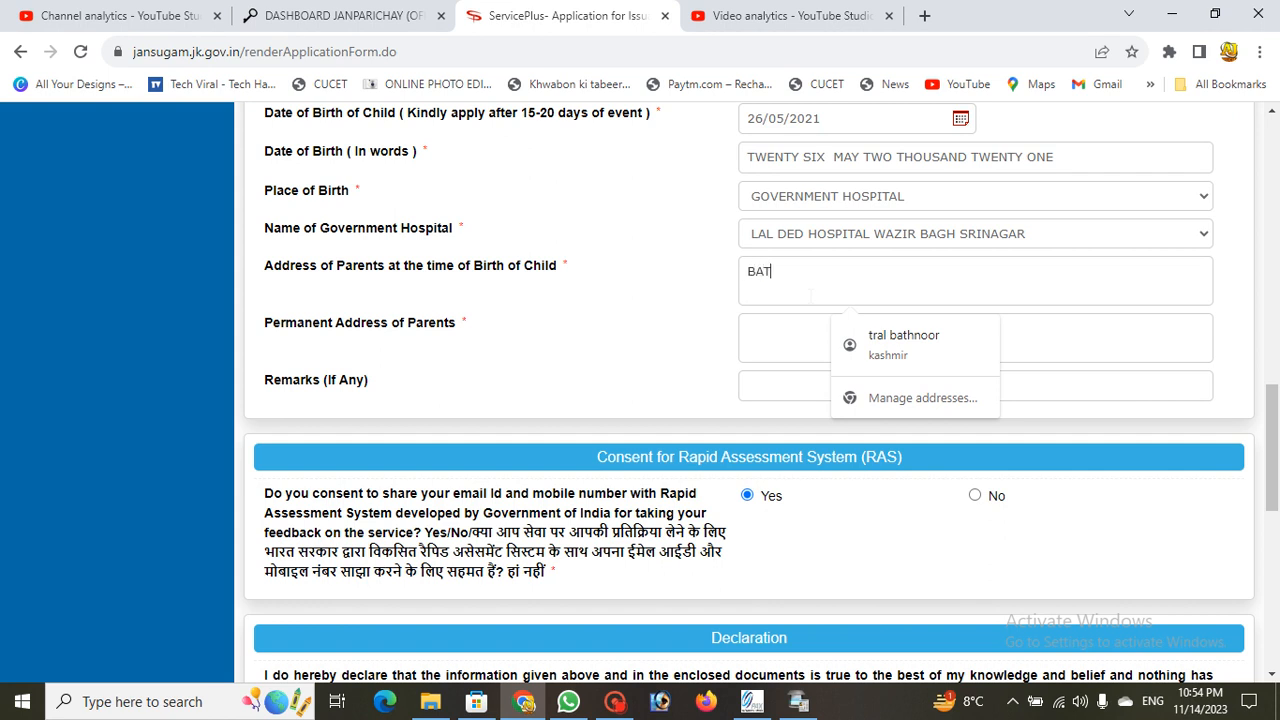
type("BATHNOOR")
left_click(614, 701)
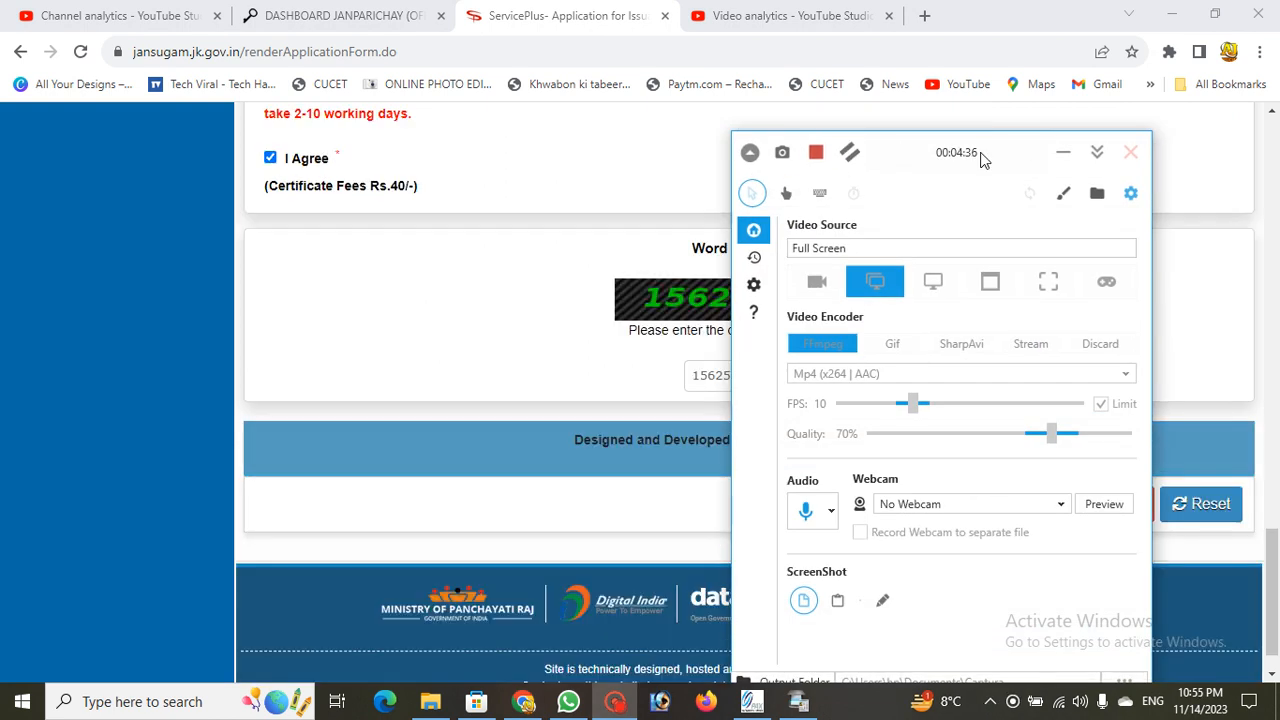
left_click(1063, 152)
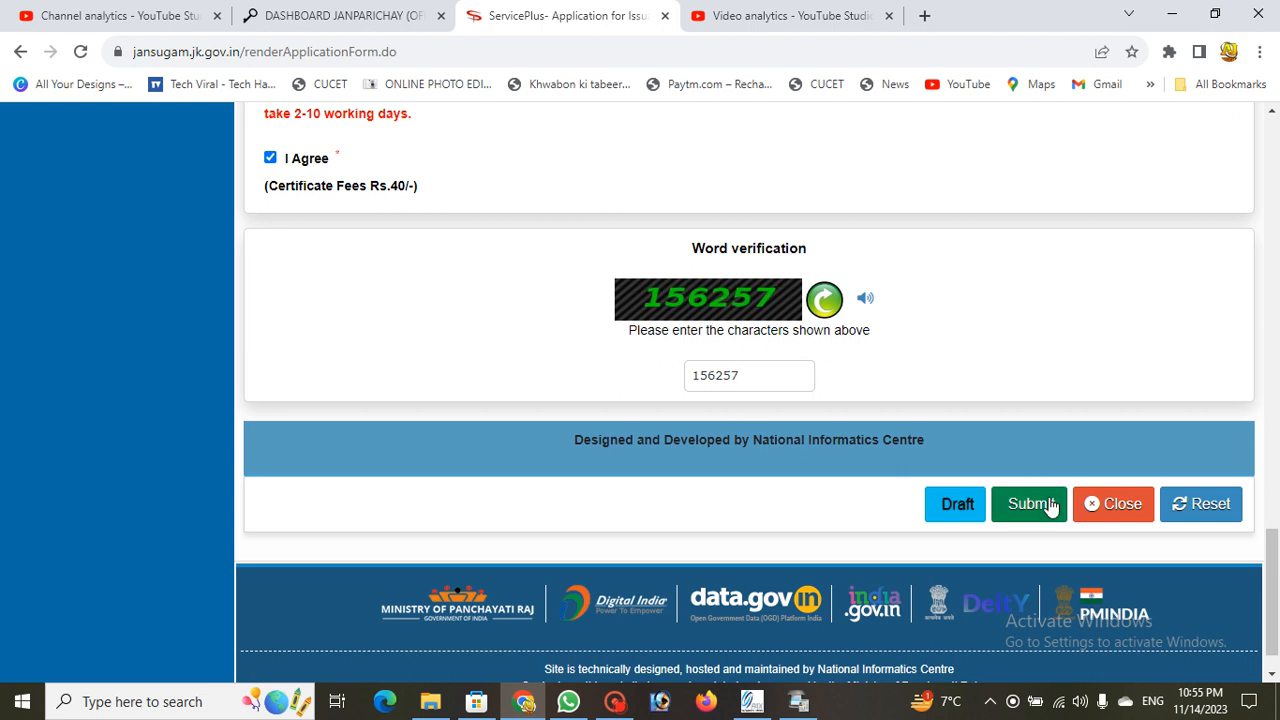
Step: Submit the form as a draft and proceed from the summary page to Attach Annexure
left_click(615, 701)
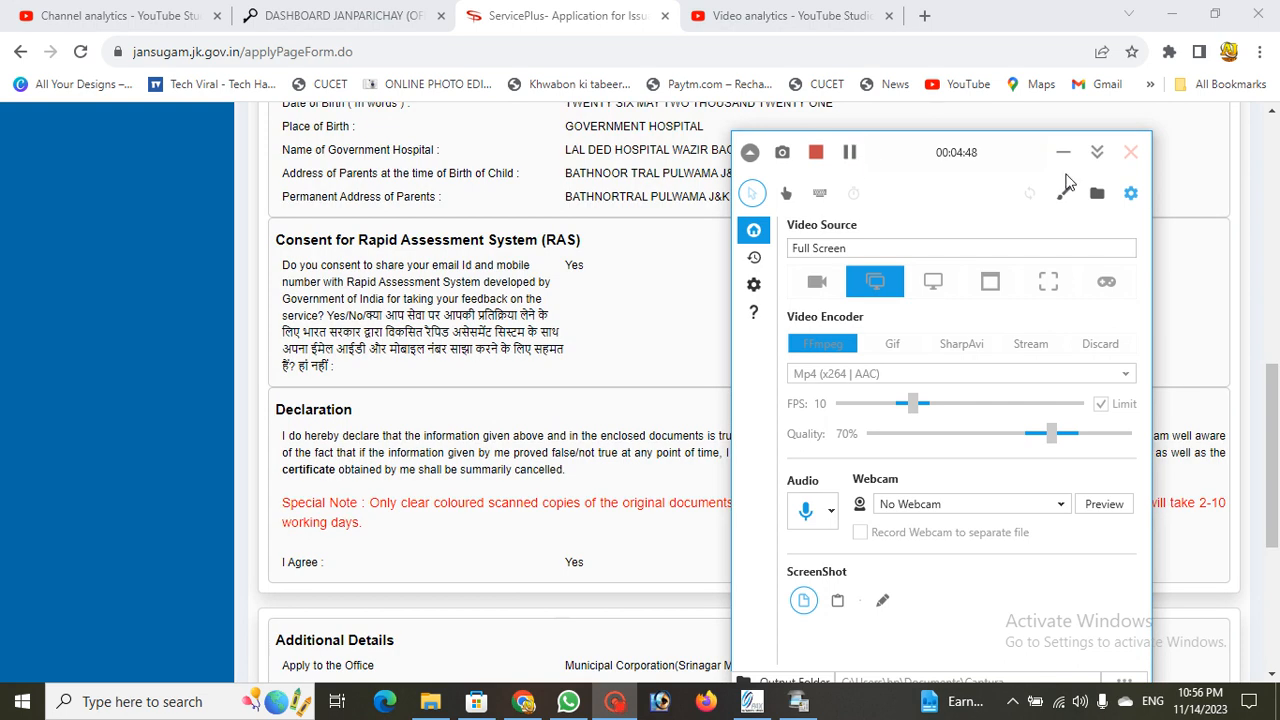
left_click(1063, 155)
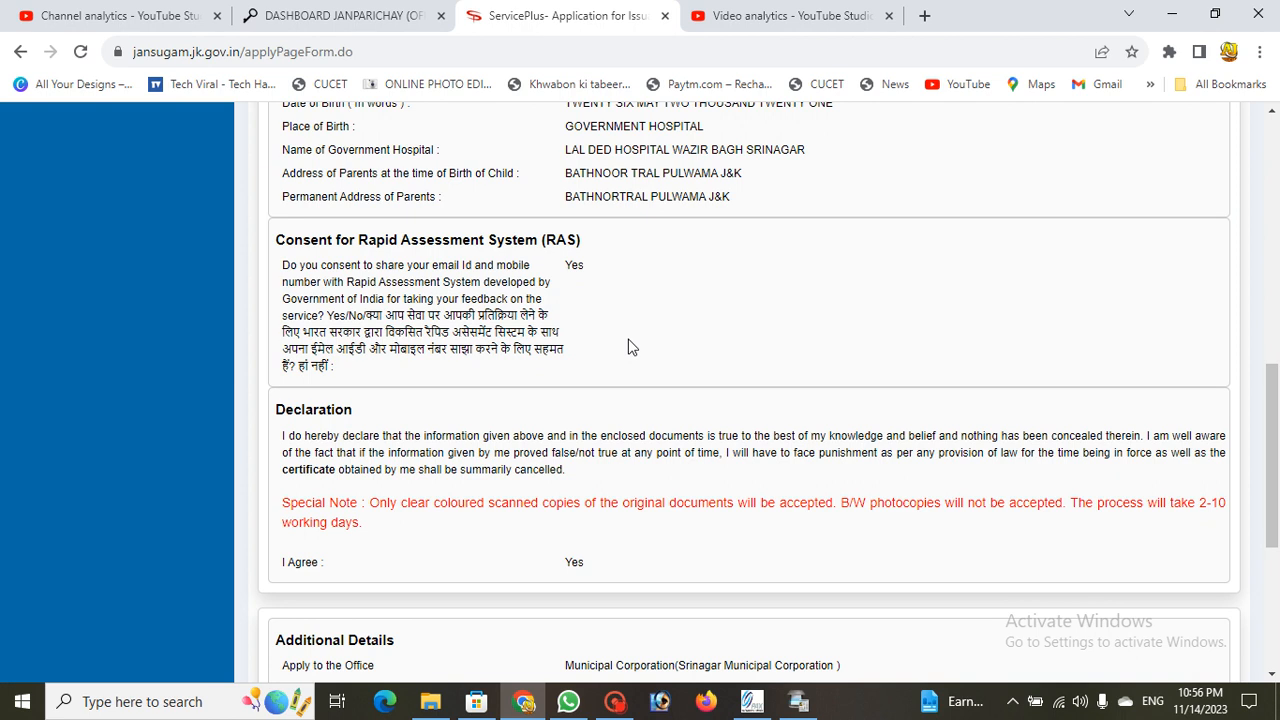
scroll(628, 347, "down", 5)
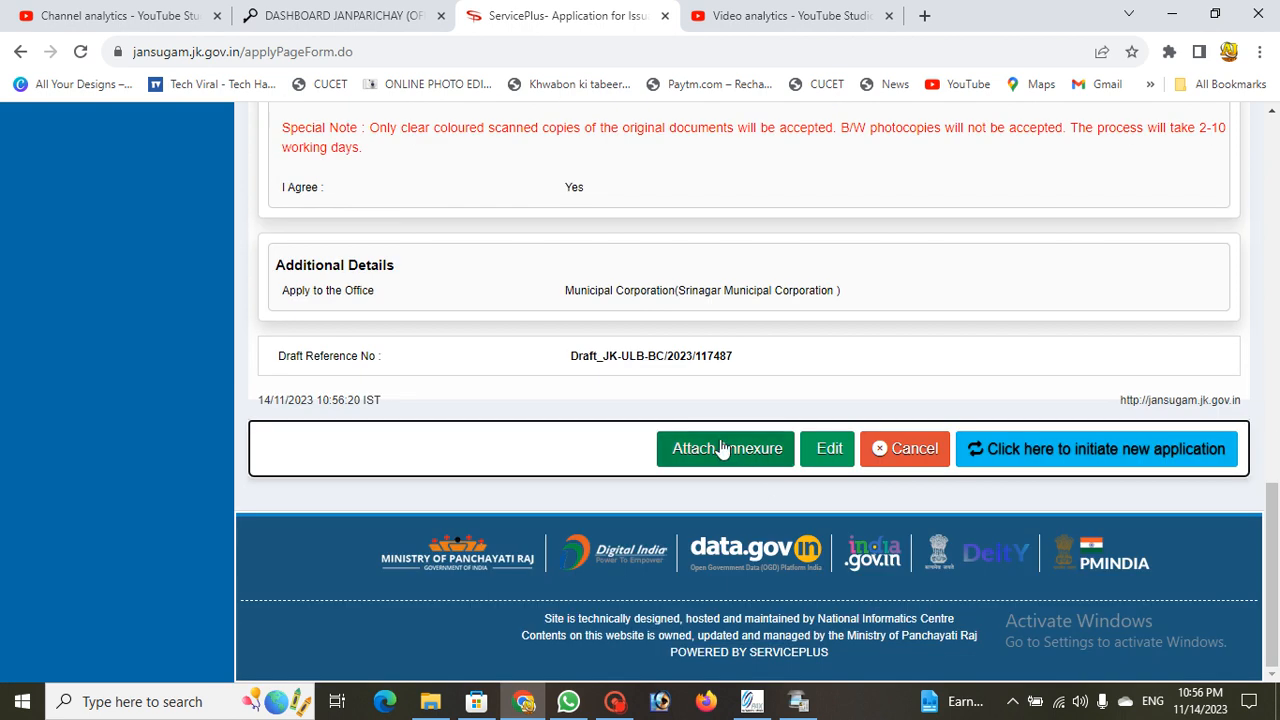
left_click(724, 449)
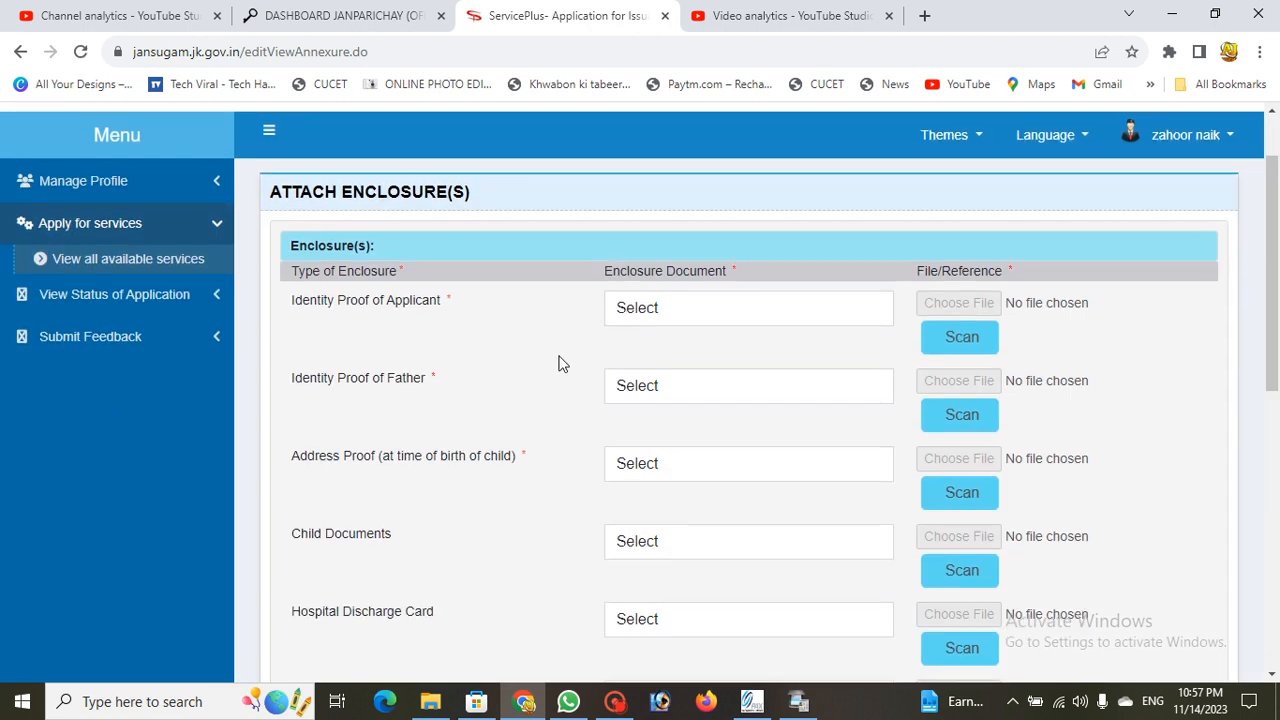
Step: Attach the Aadhar Card ( Both Sides) PDF as the applicant's identity proof
left_click(648, 309)
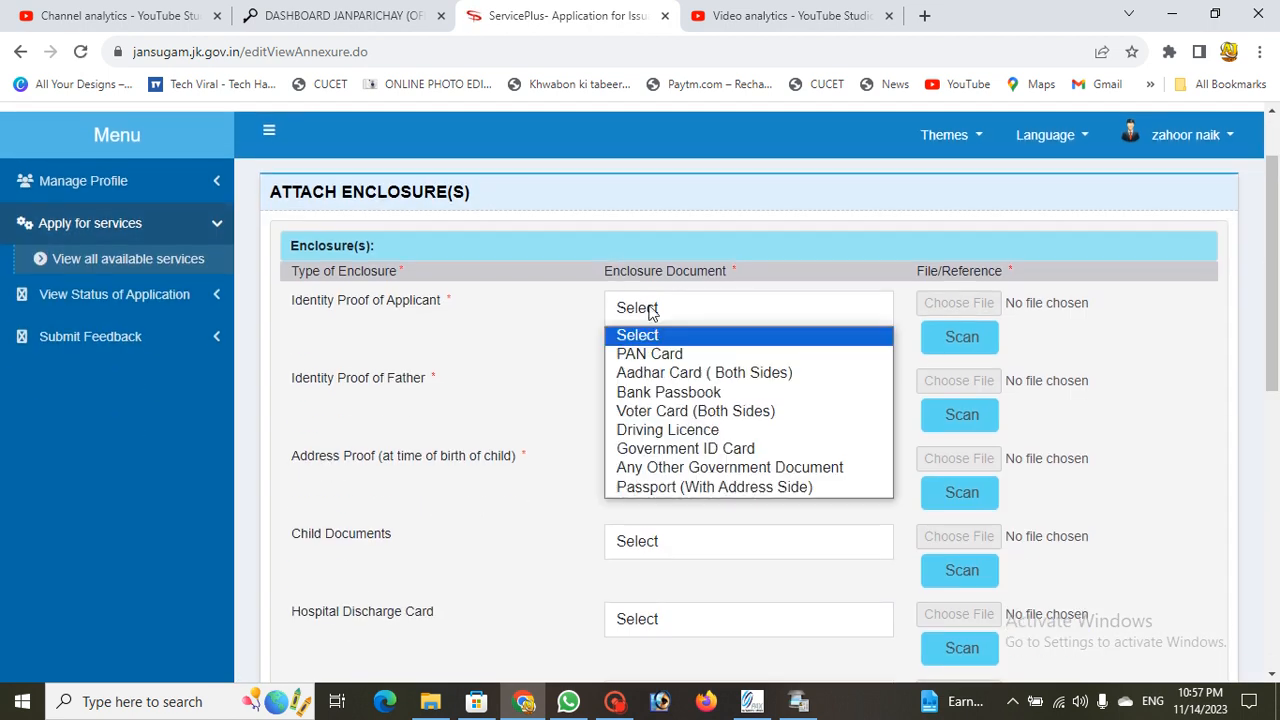
left_click(700, 372)
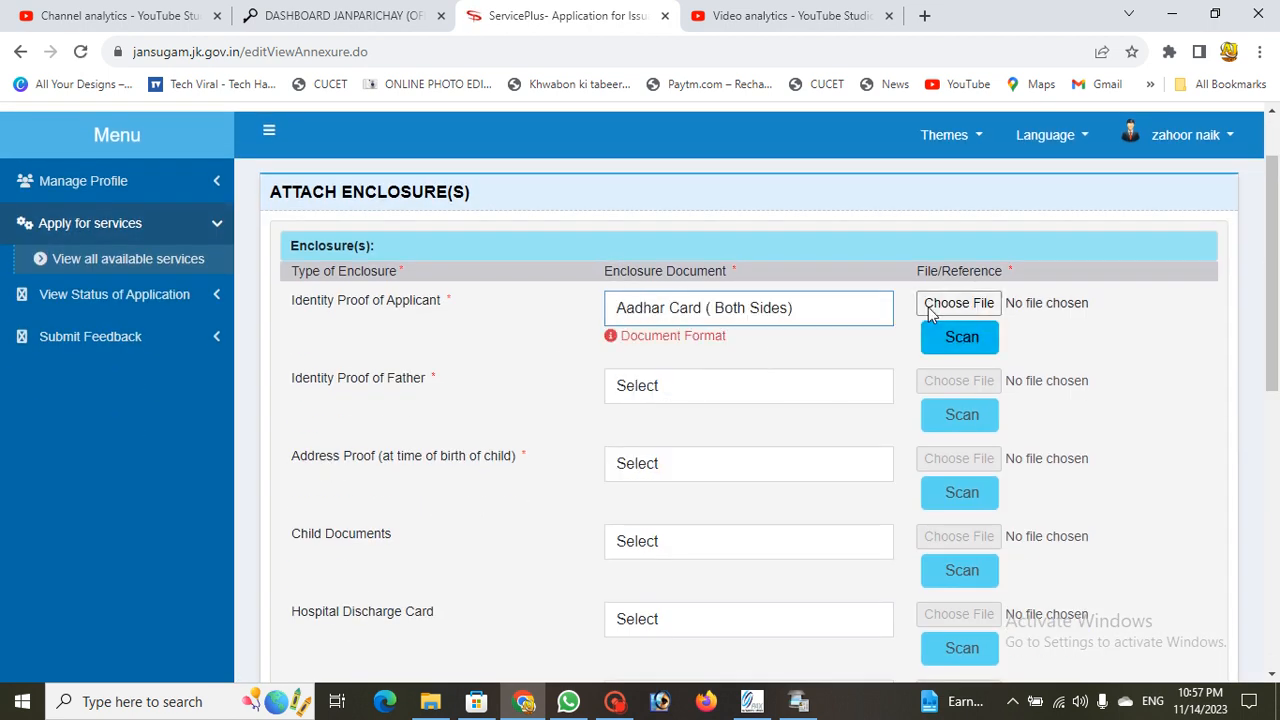
left_click(930, 311)
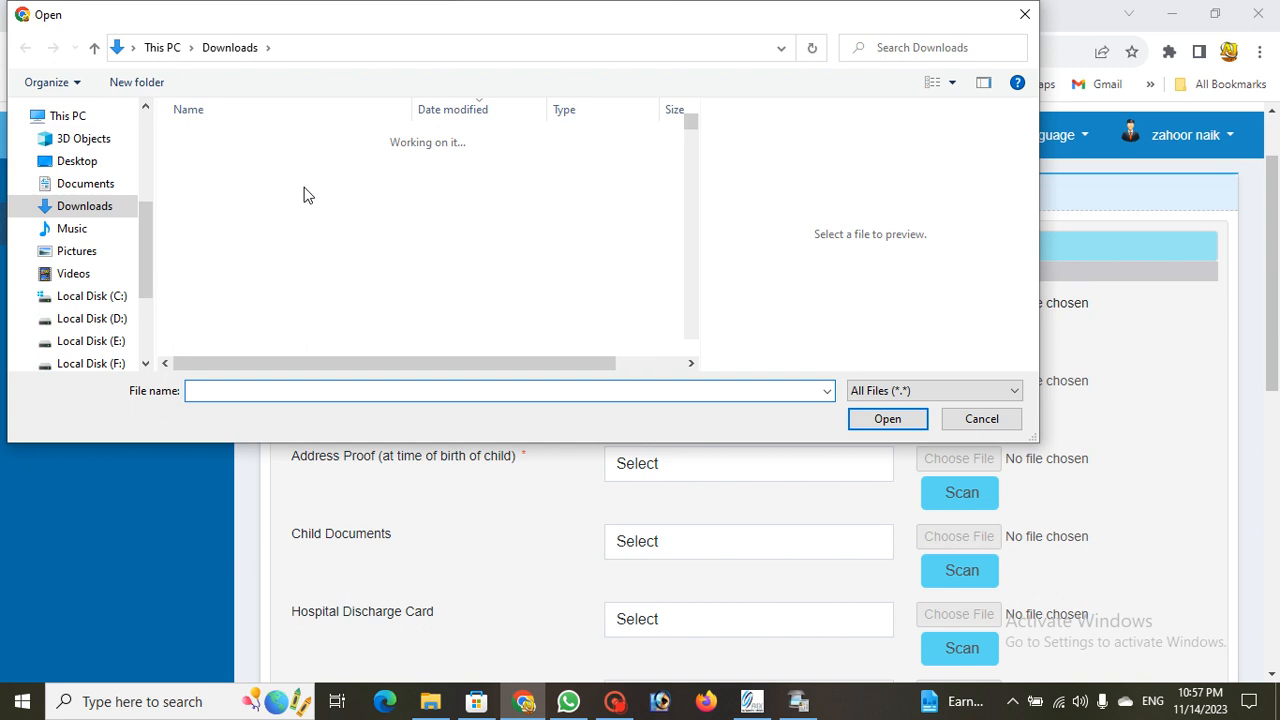
left_click(272, 163)
left_click(282, 183)
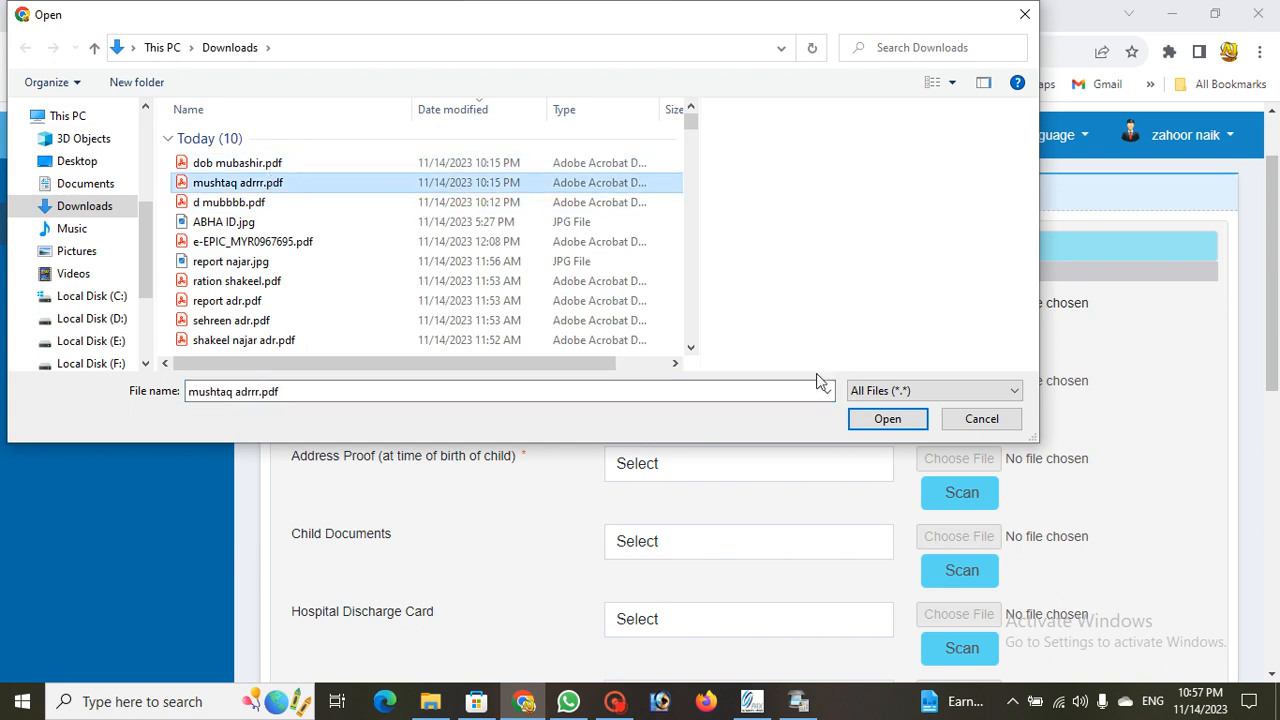
left_click(885, 420)
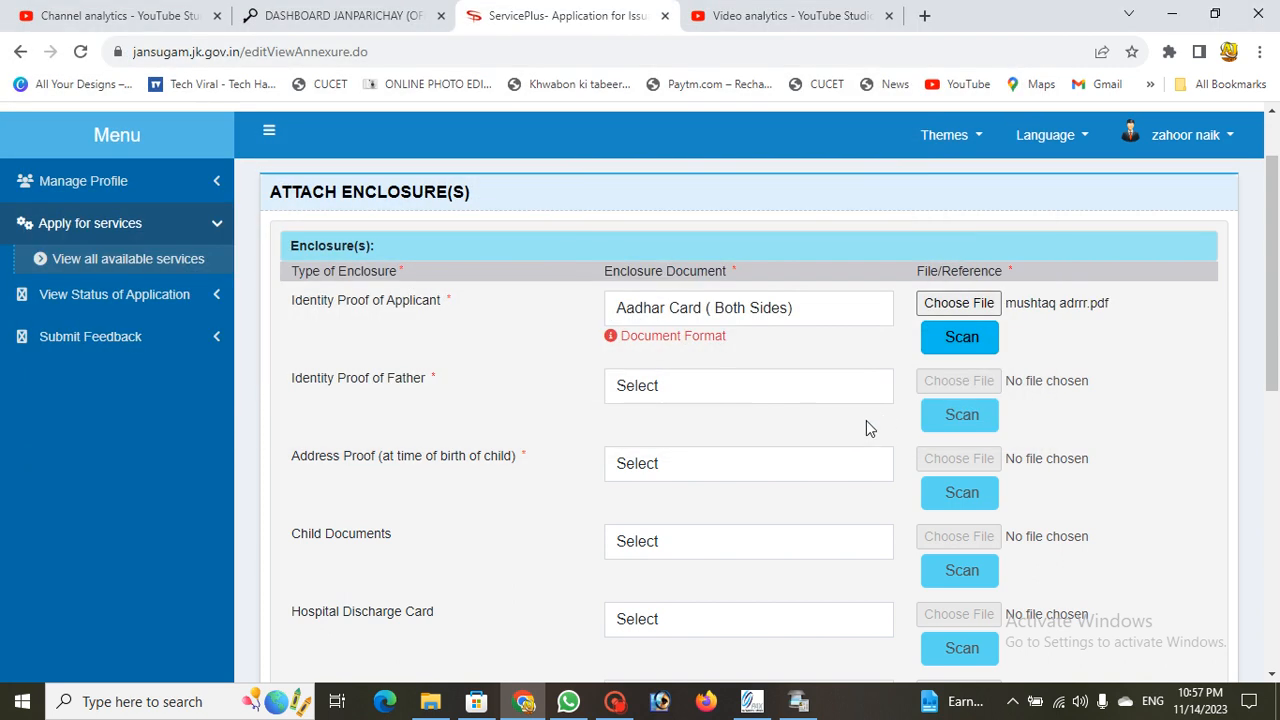
Step: Attach the same Aadhar Card ( Both Sides) PDF as the father's identity proof
left_click(683, 390)
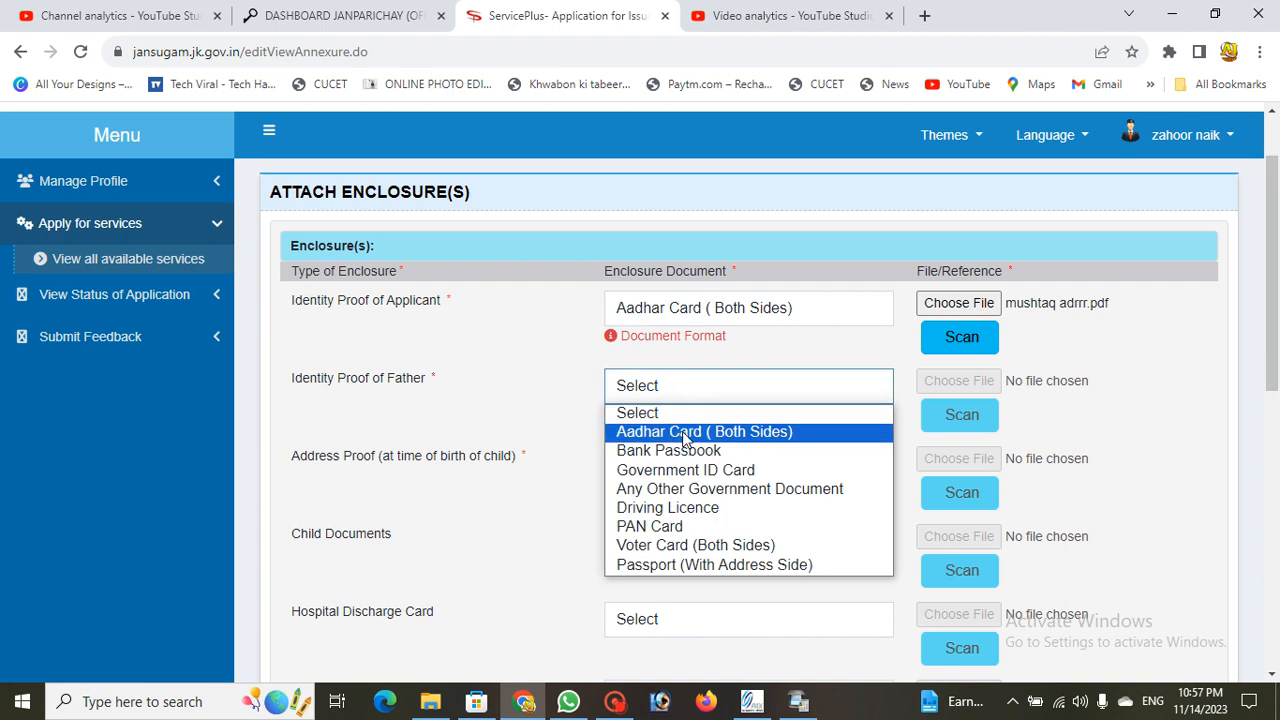
left_click(685, 436)
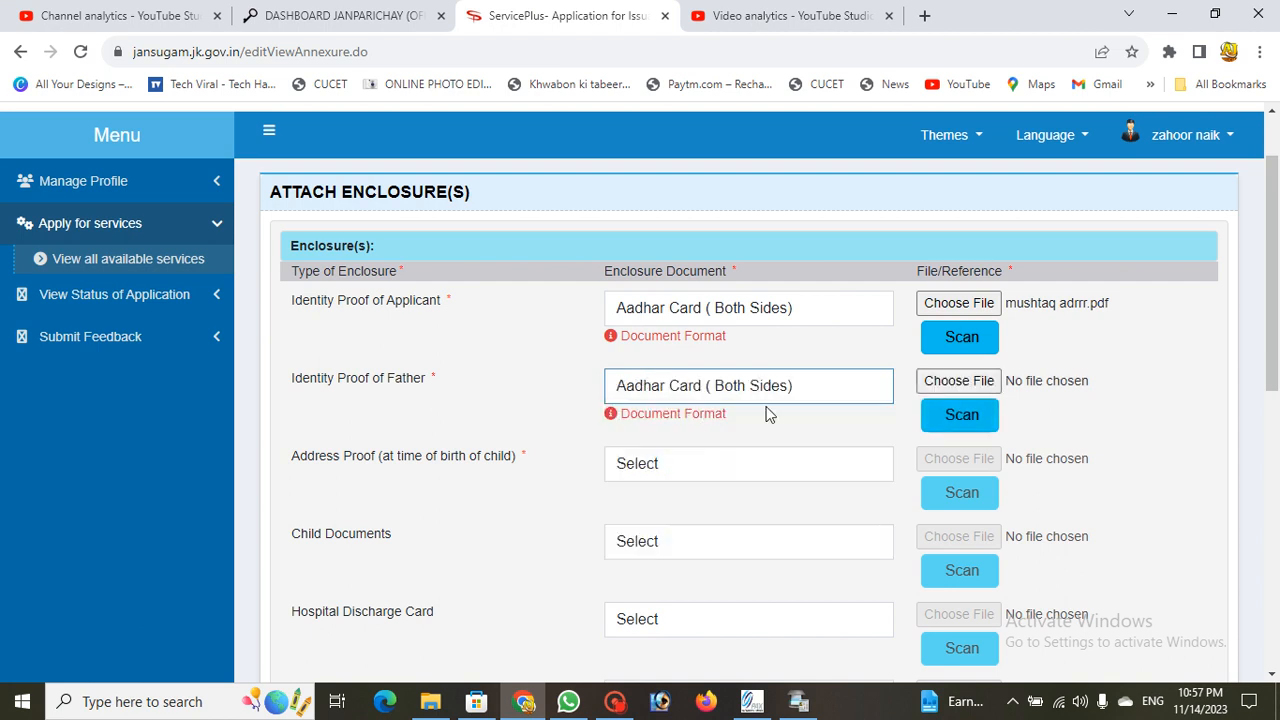
left_click(962, 382)
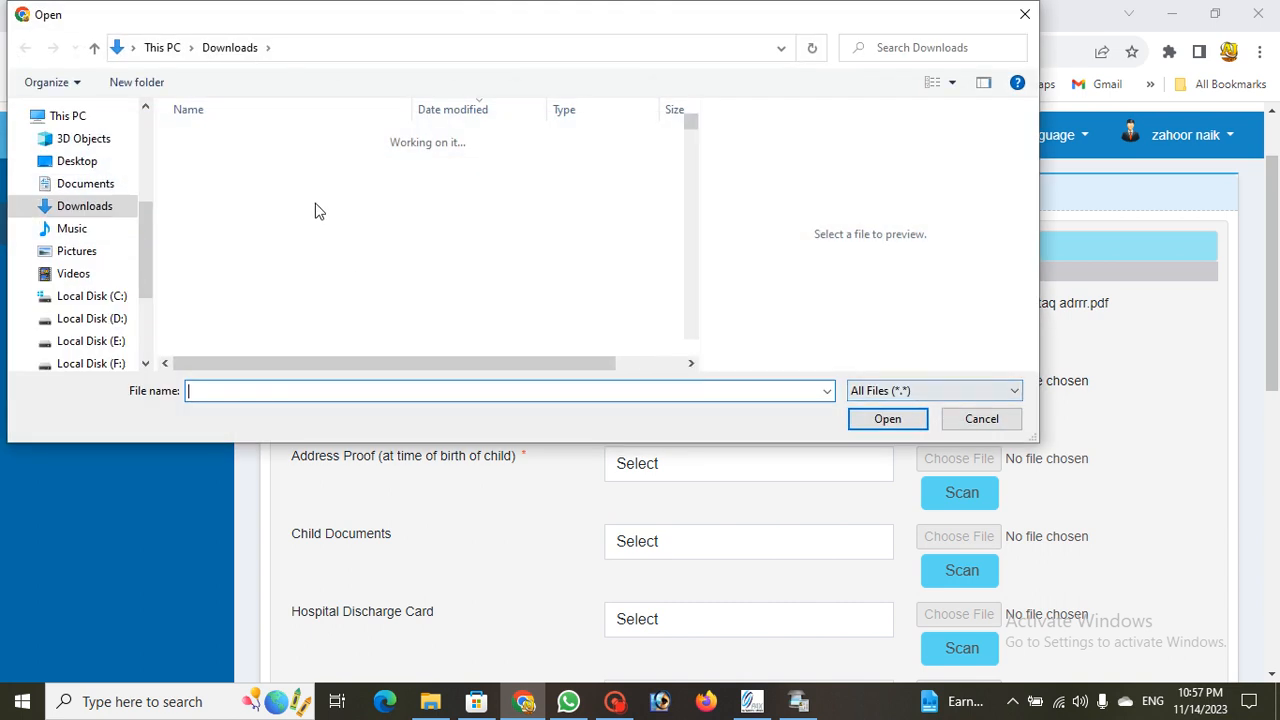
left_click(302, 183)
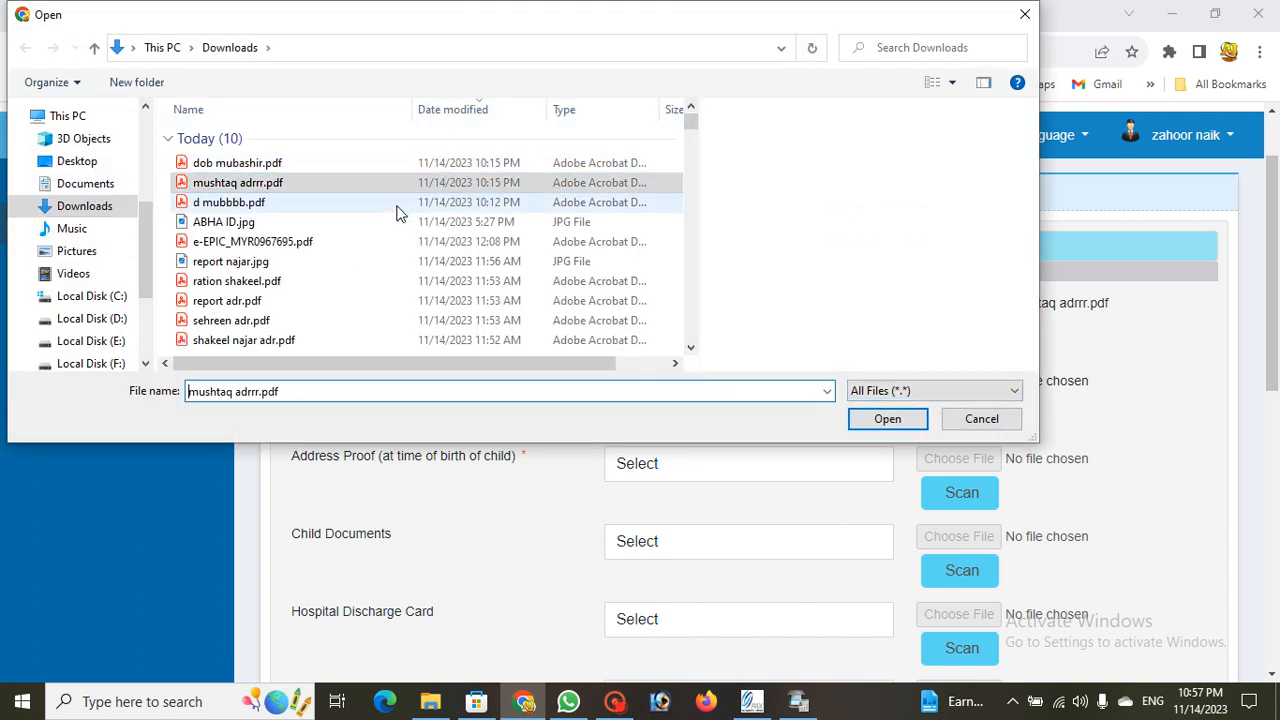
left_click(887, 419)
Step: Attach the same Aadhar Card ( Both Sides) PDF as the birth-time address proof
scroll(567, 345, "down", 2)
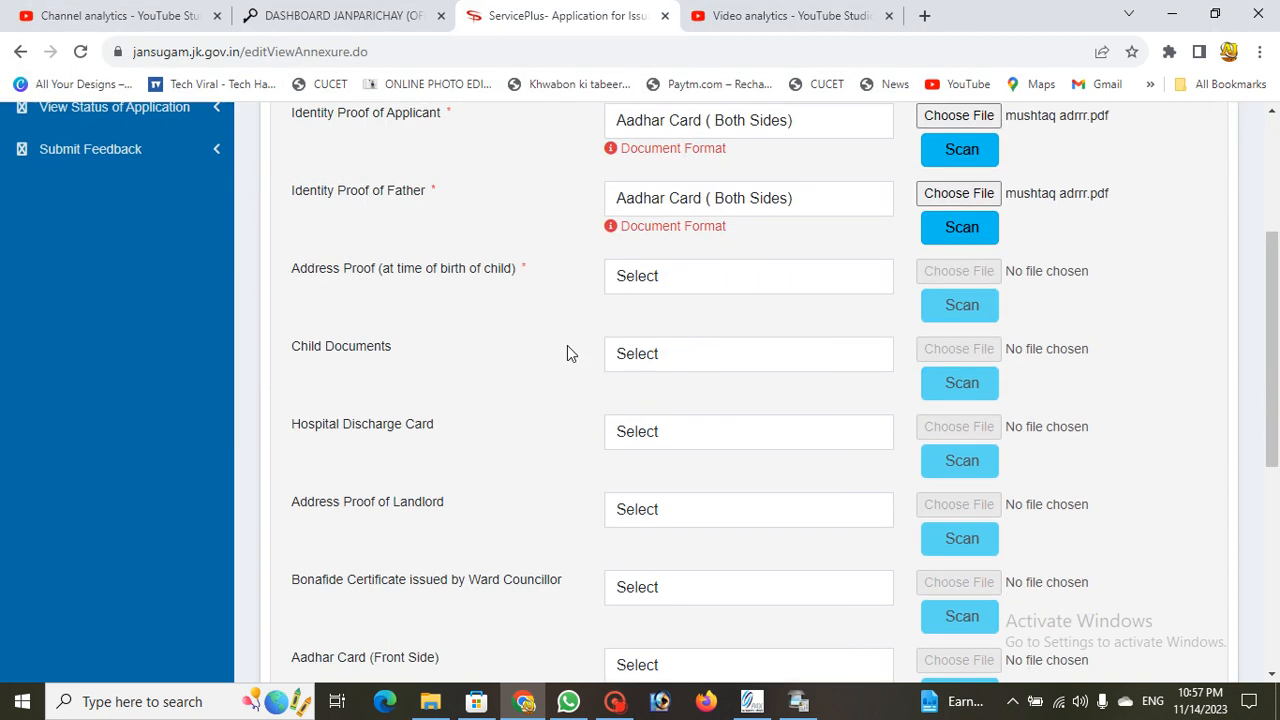
left_click(700, 276)
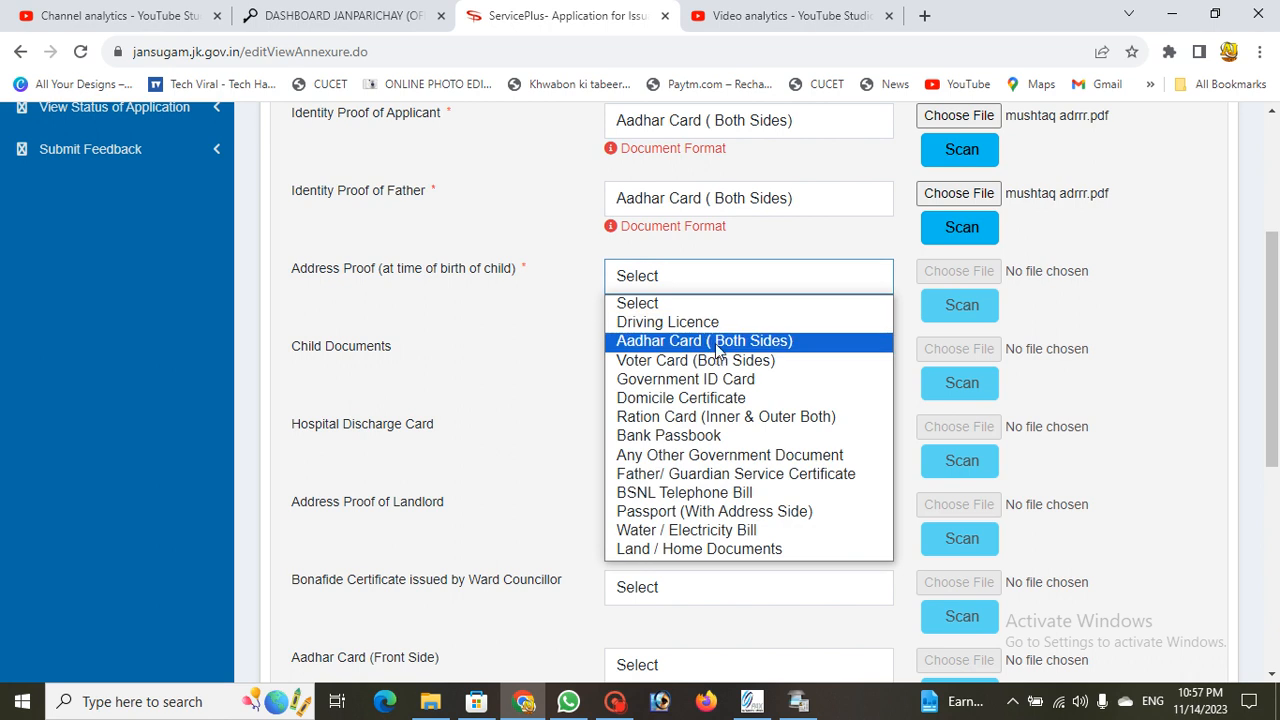
left_click(714, 341)
left_click(942, 278)
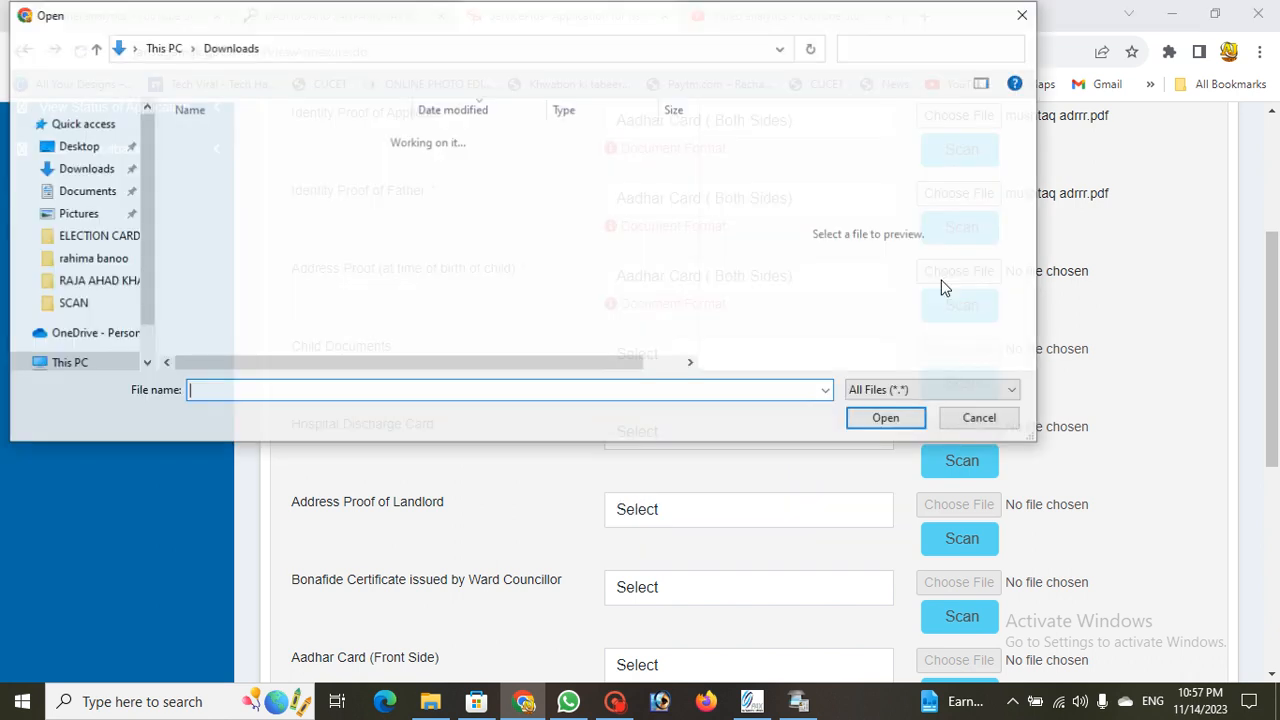
left_click(280, 163)
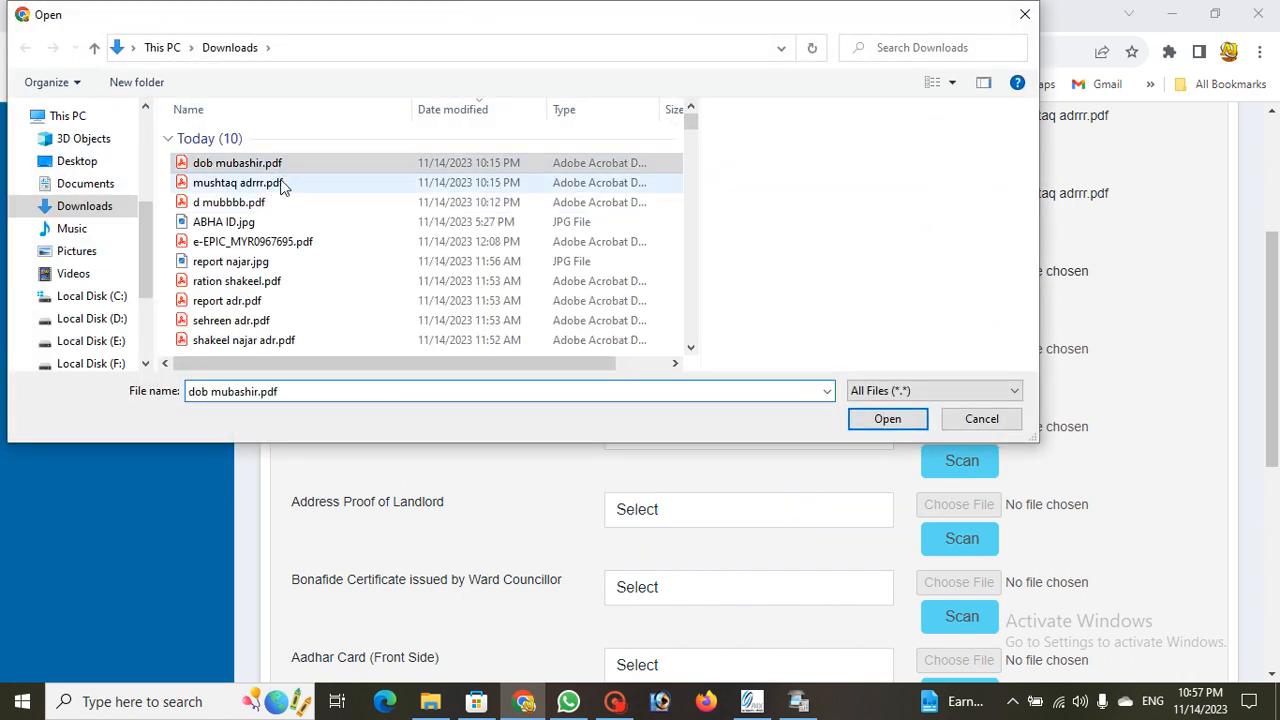
left_click(280, 183)
left_click(893, 419)
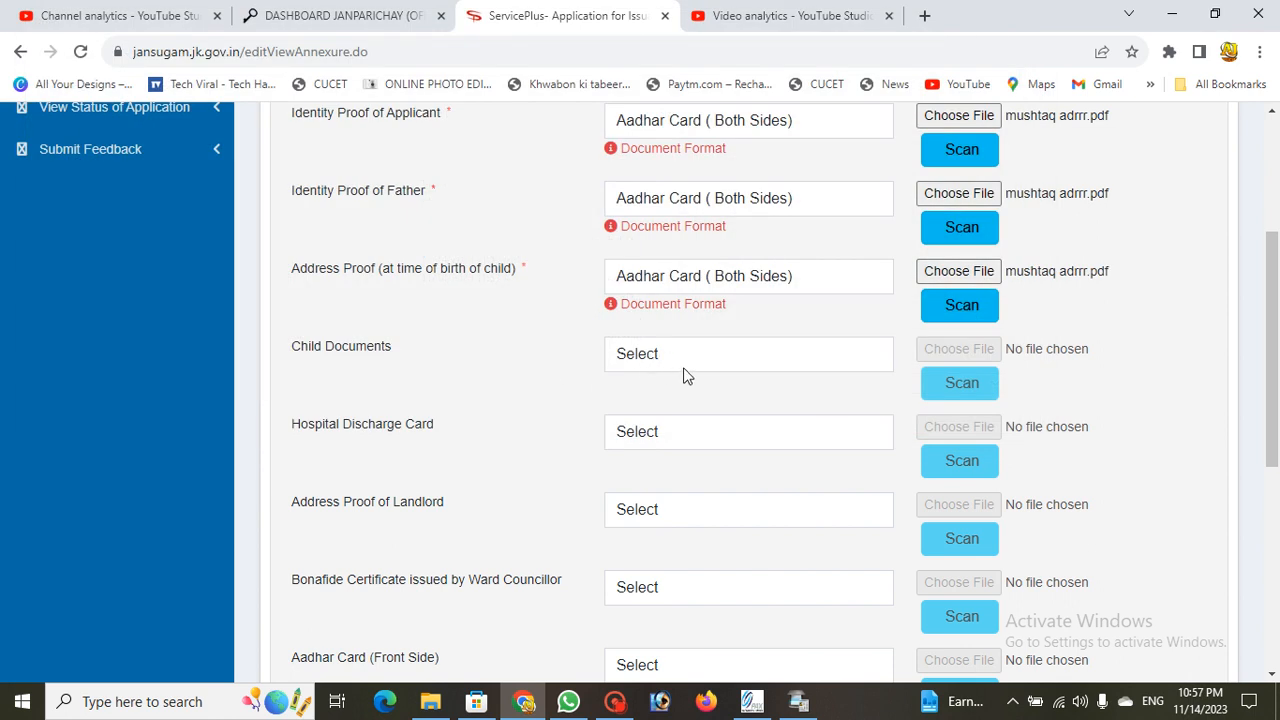
Step: Choose Hospital Discharge Card as the document type and select d mubbbb.pdf
left_click(728, 433)
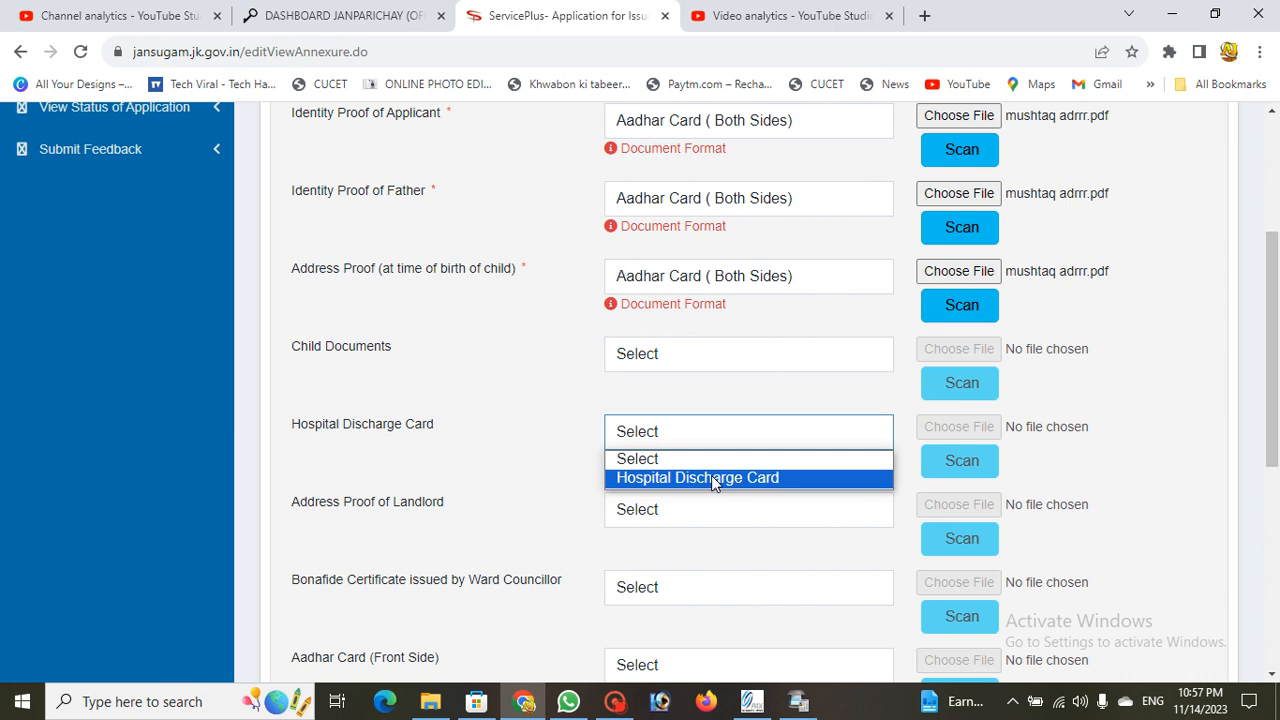
left_click(711, 476)
left_click(948, 430)
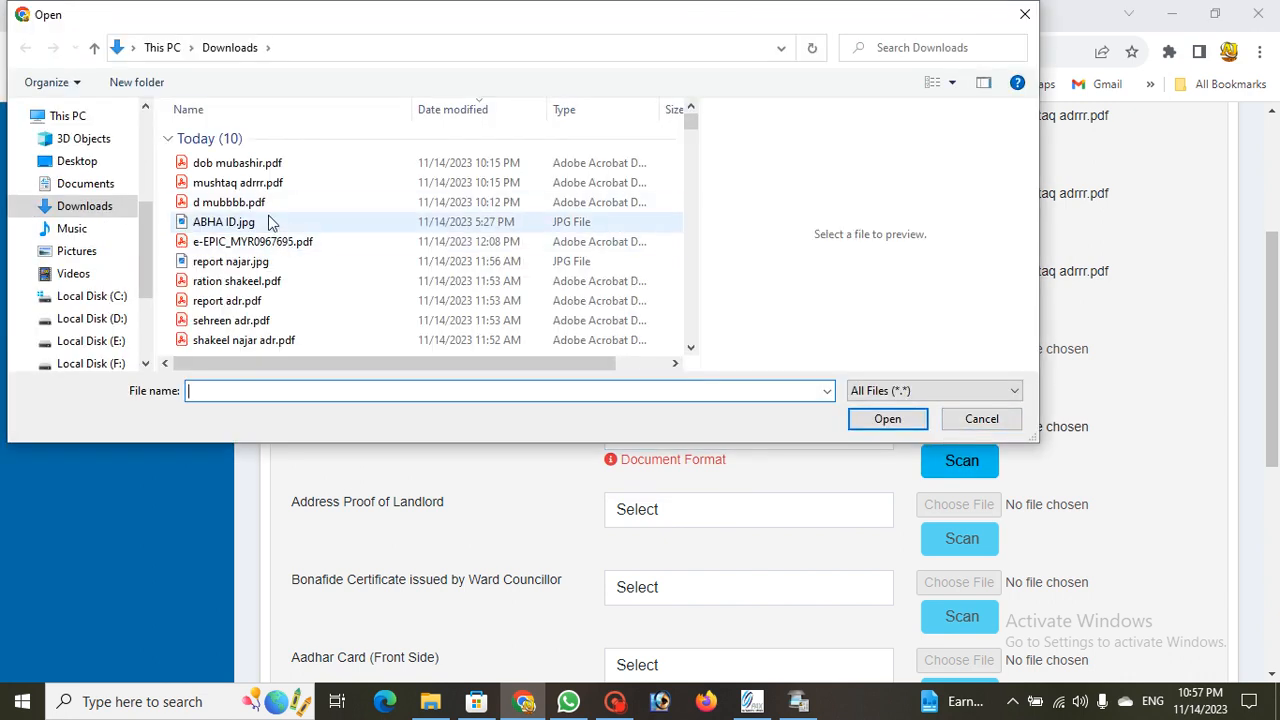
left_click(266, 204)
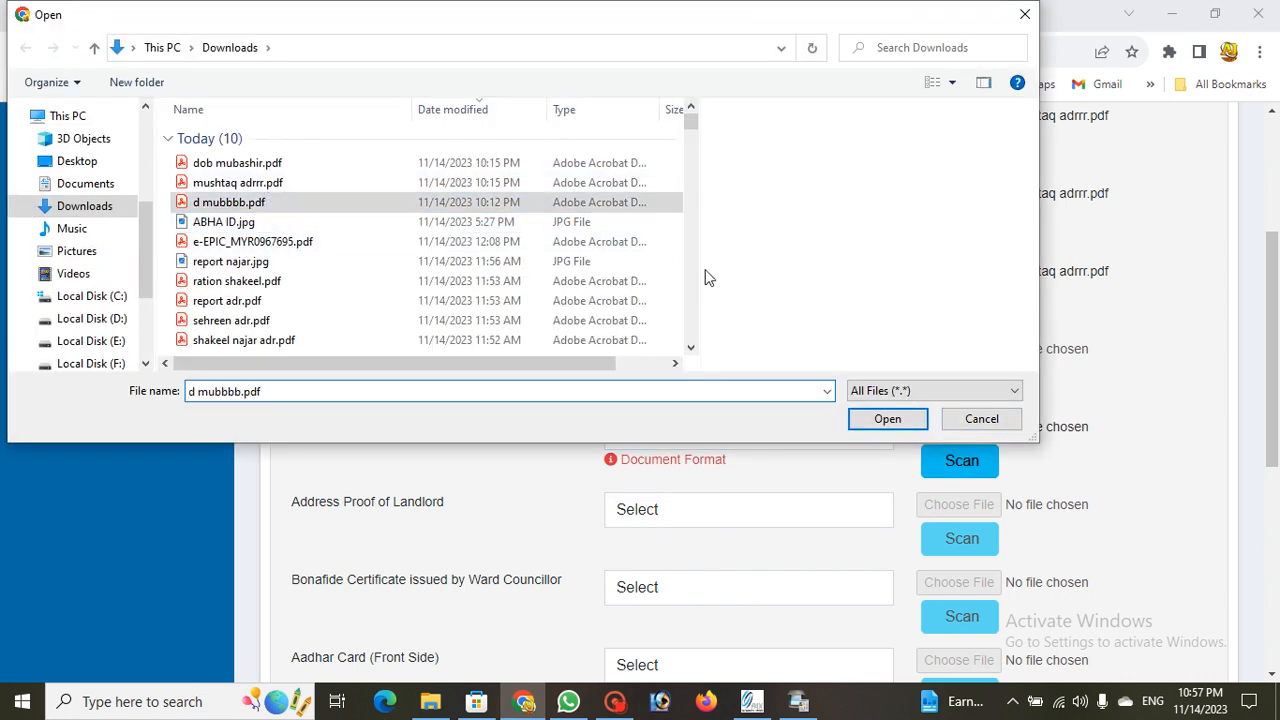
Step: Enlarge the file dialog to preview d mubbbb.pdf, then attach it
left_click_drag(703, 260, 406, 263)
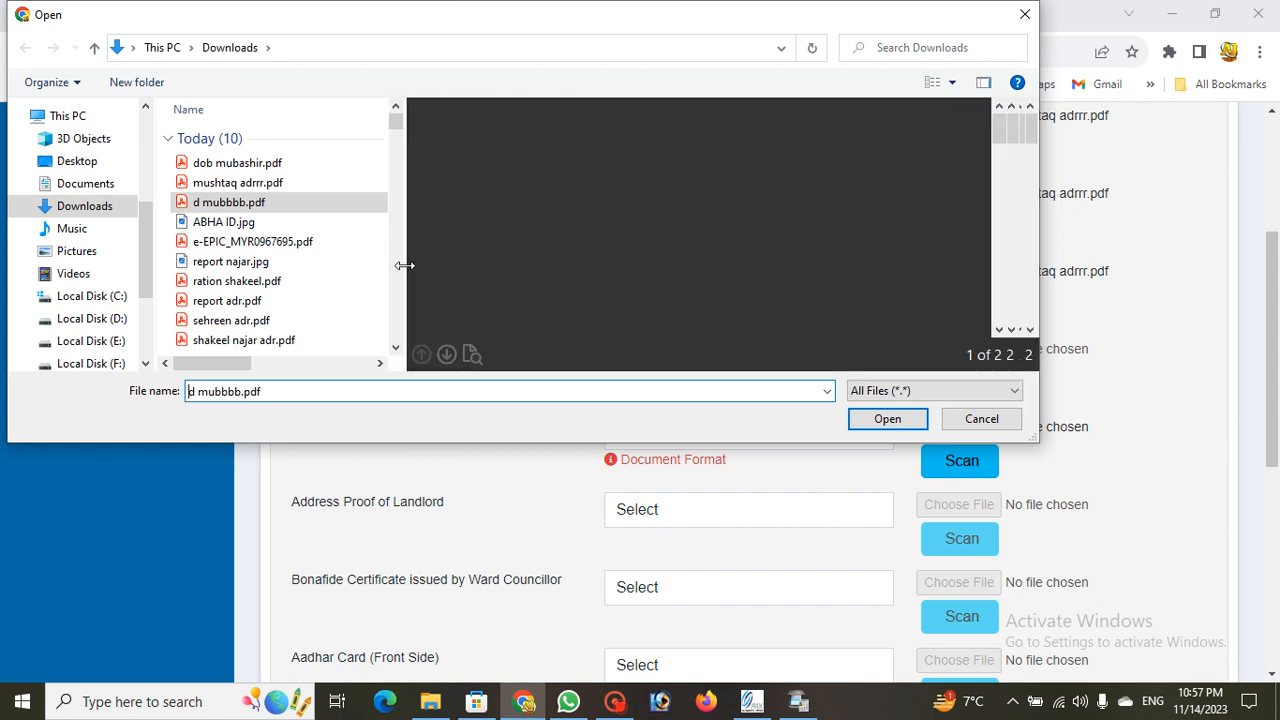
scroll(717, 270, "down", 8)
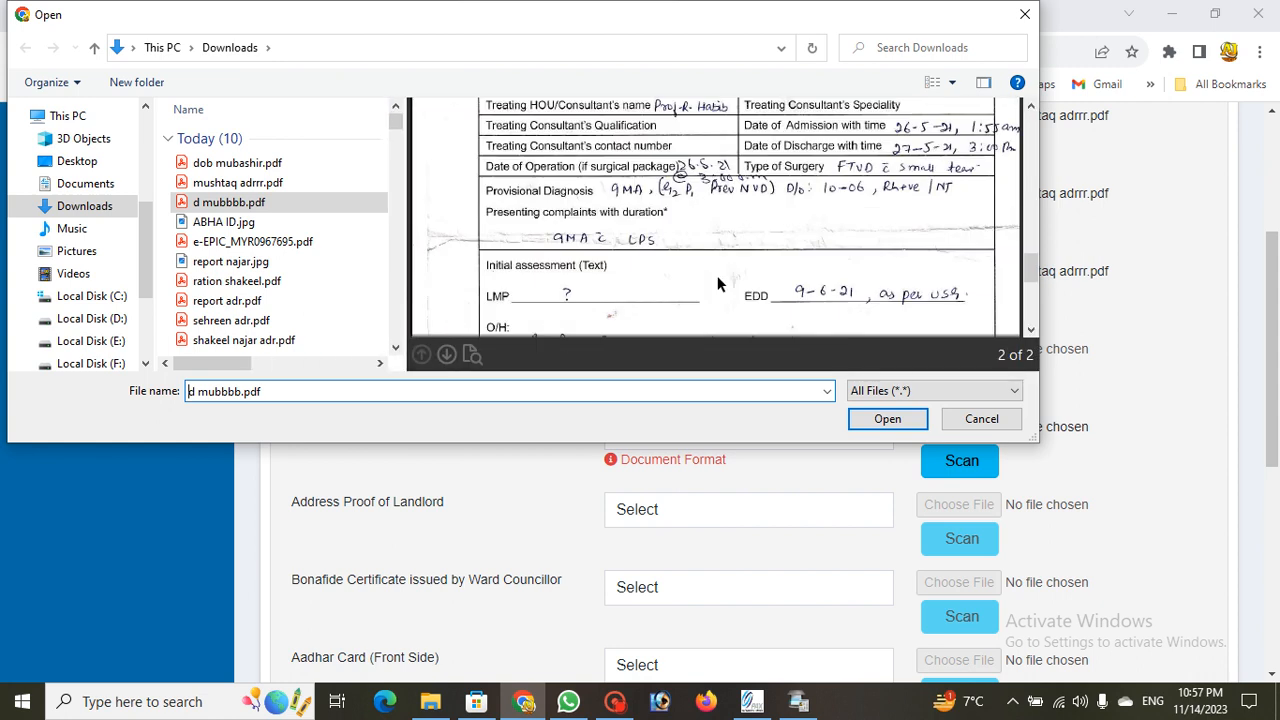
scroll(717, 275, "up", 3)
scroll(760, 235, "down", 10)
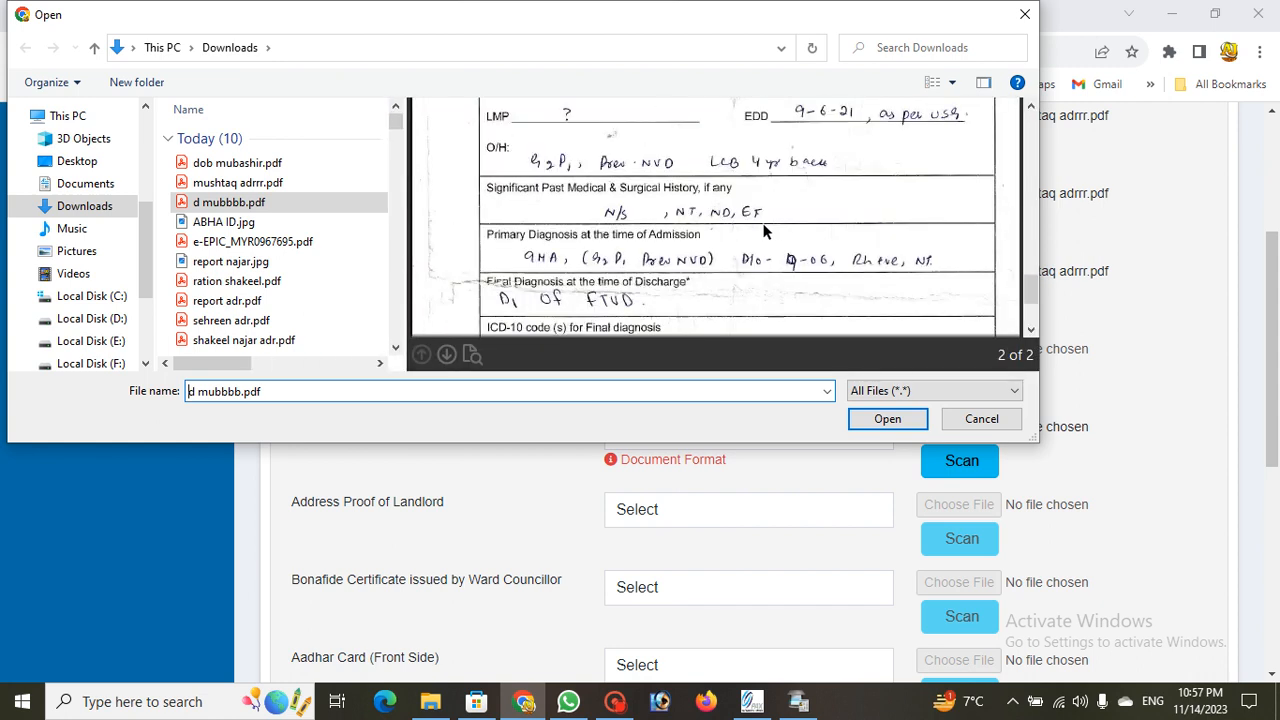
scroll(750, 256, "up", 15)
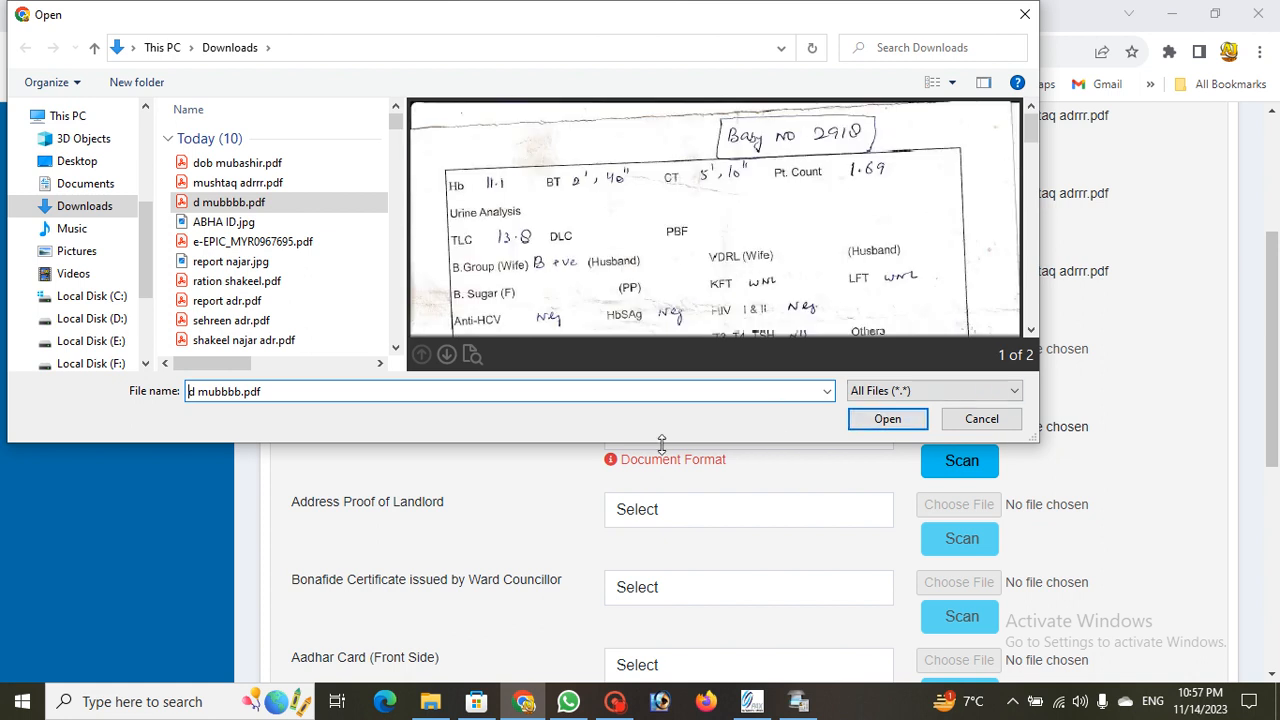
left_click_drag(666, 441, 668, 655)
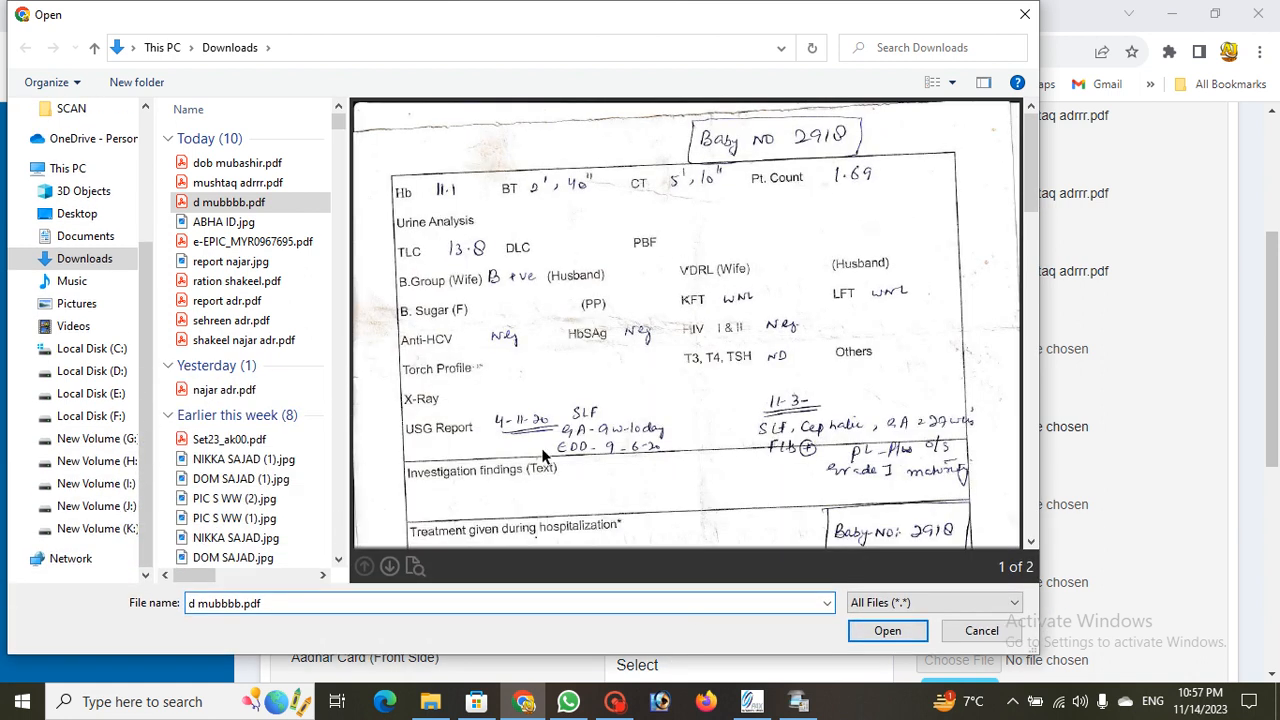
scroll(667, 293, "down", 10)
scroll(670, 314, "up", 6)
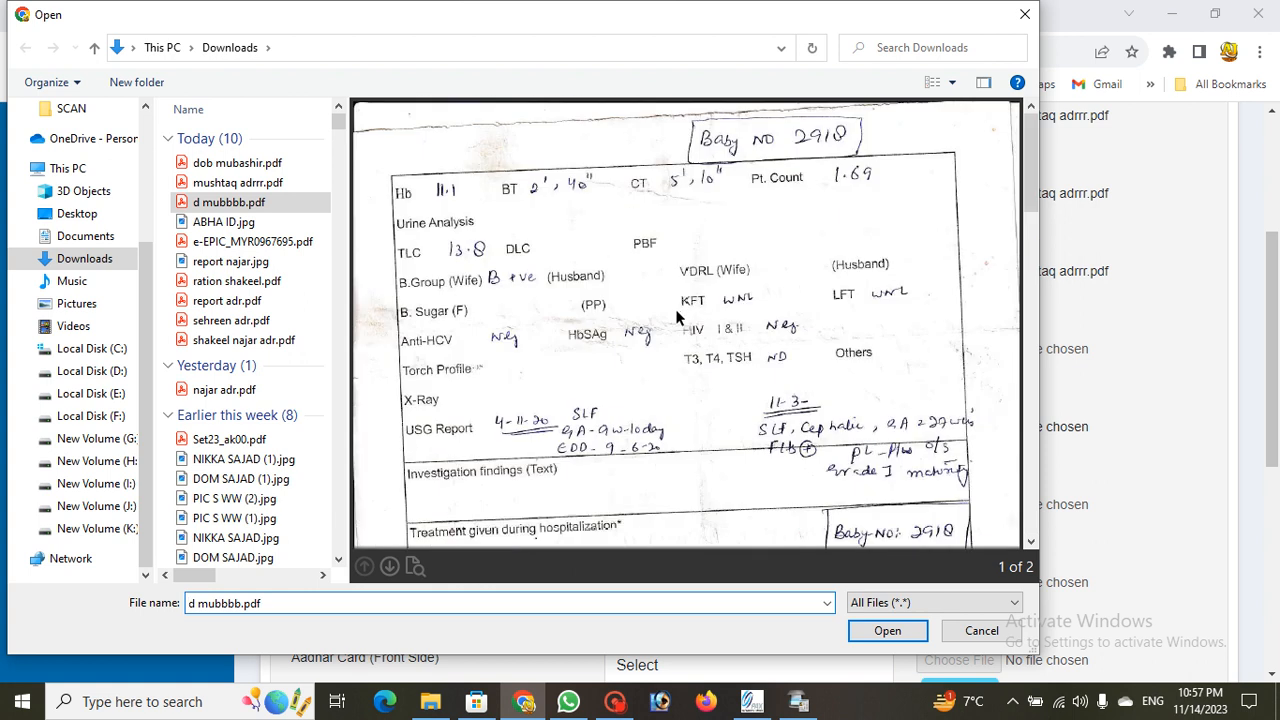
scroll(690, 306, "down", 6)
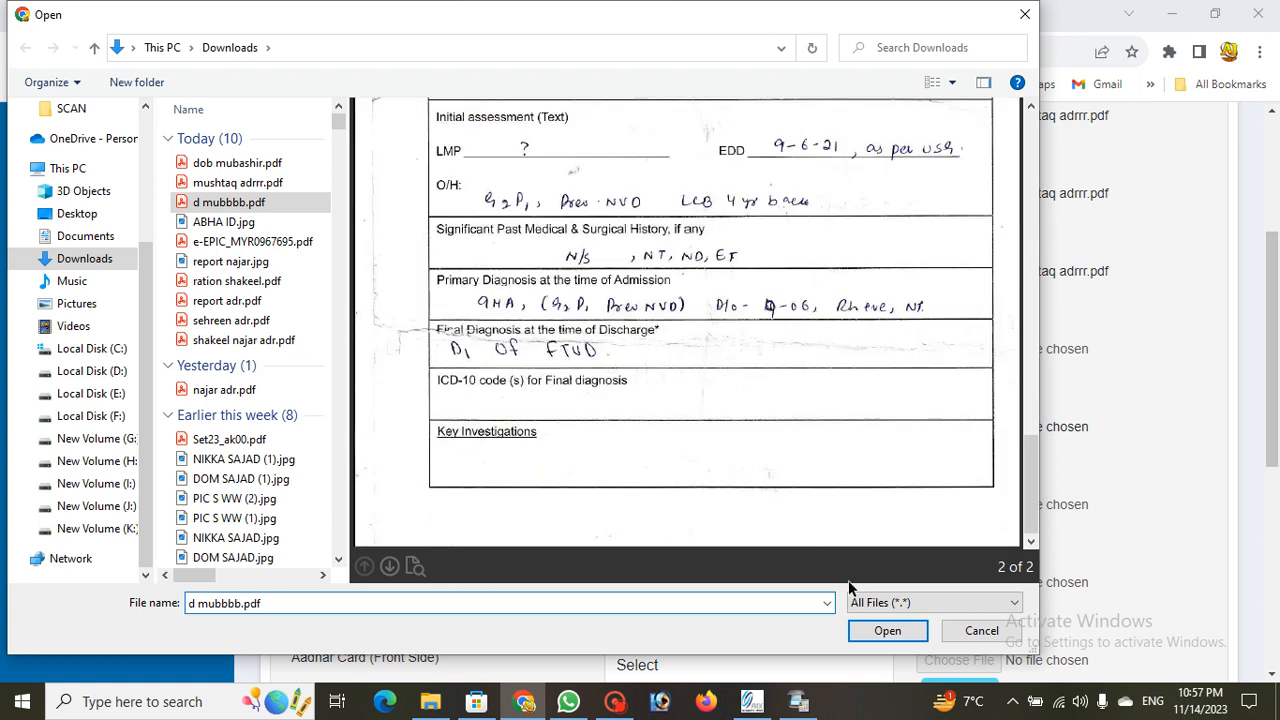
left_click(887, 630)
scroll(489, 526, "down", 3)
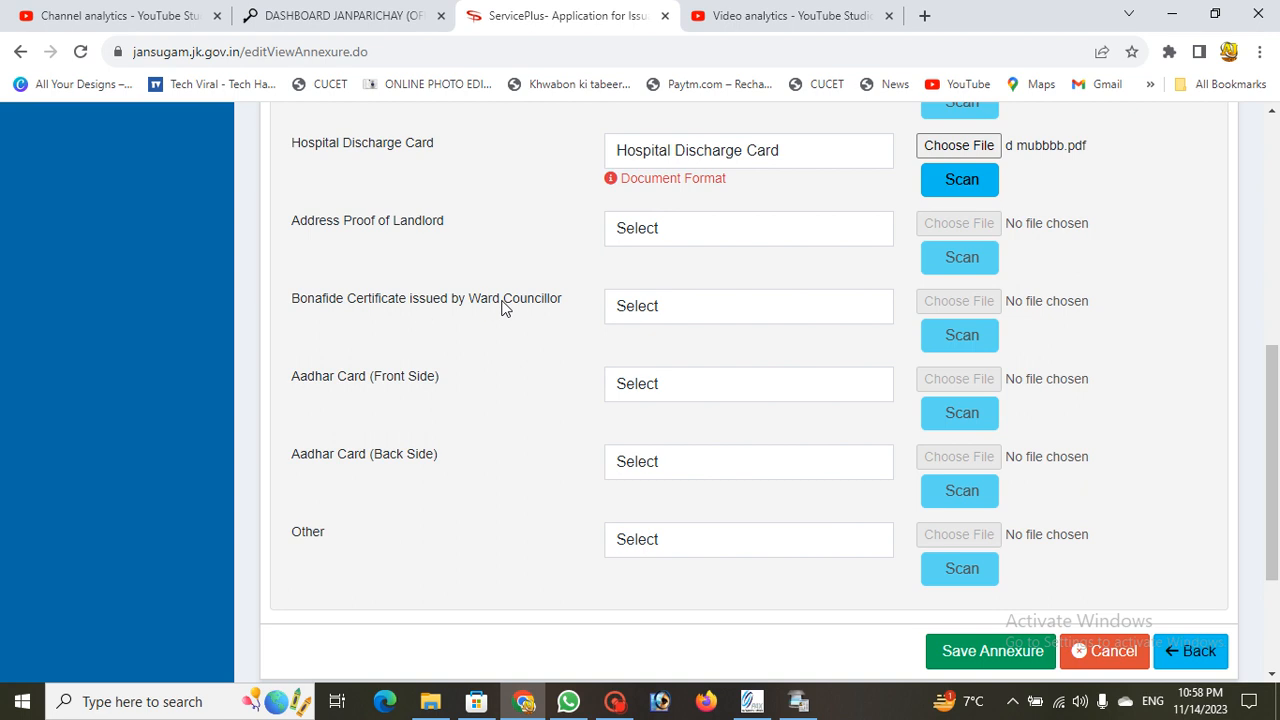
Step: Attach dob mubashir.pdf as the Bonafide Certificate issued by Ward Councillor
left_click(644, 309)
left_click(677, 357)
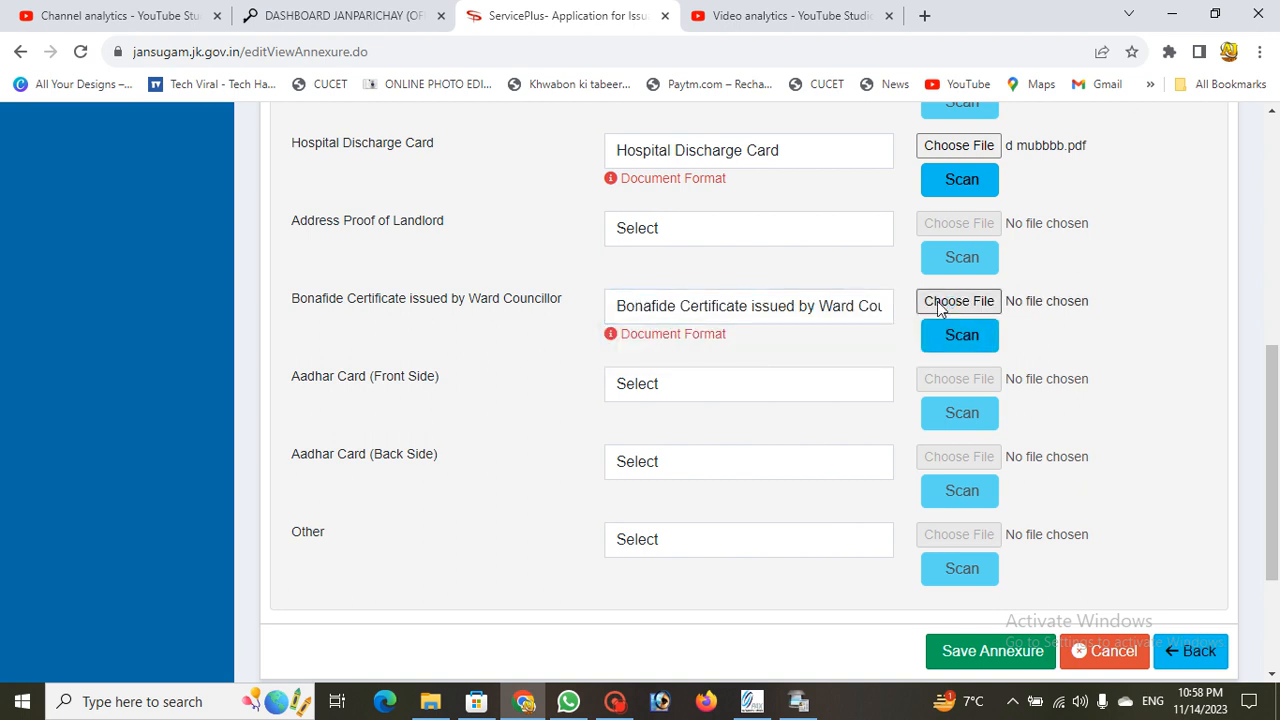
left_click(944, 302)
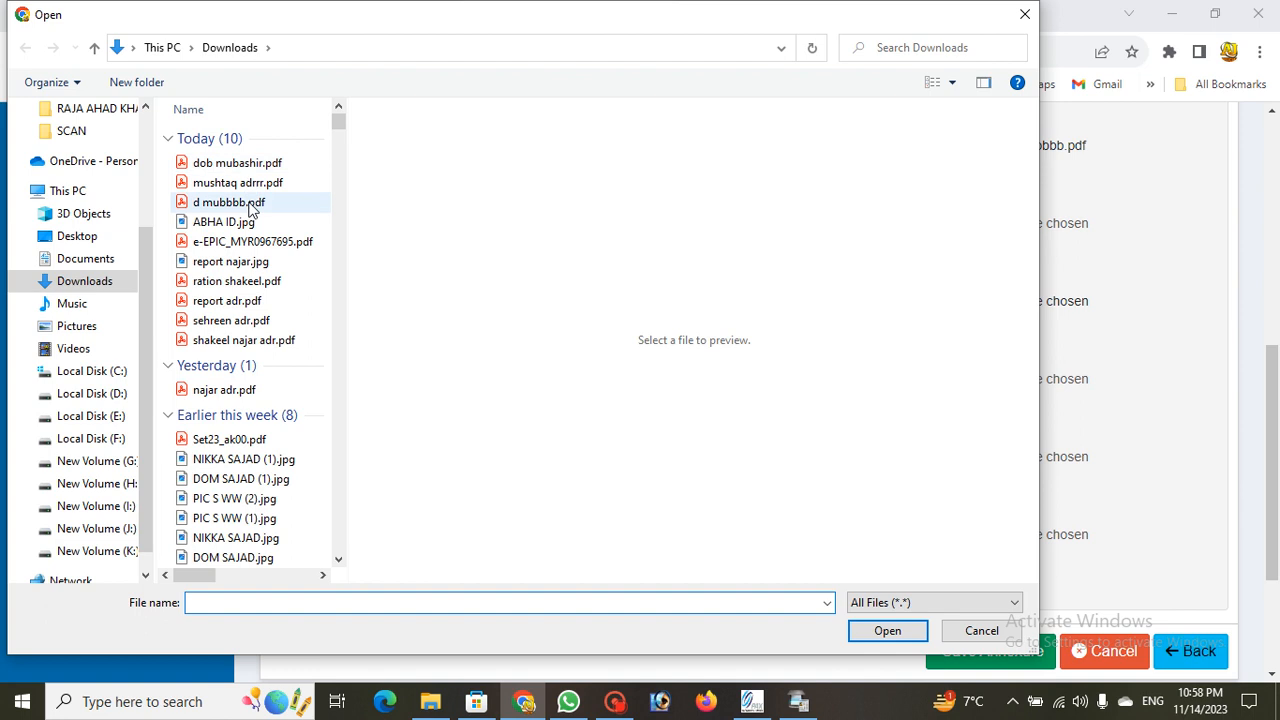
left_click(262, 163)
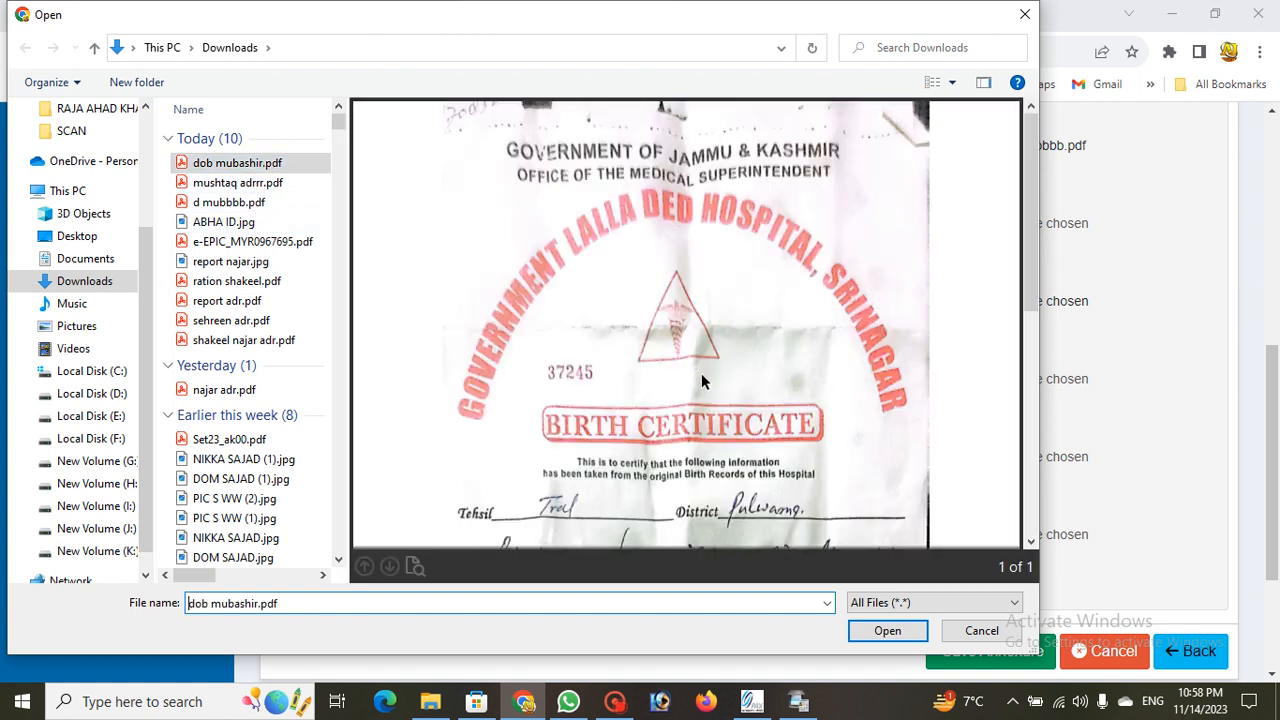
scroll(701, 367, "down", 5)
scroll(727, 410, "up", 4)
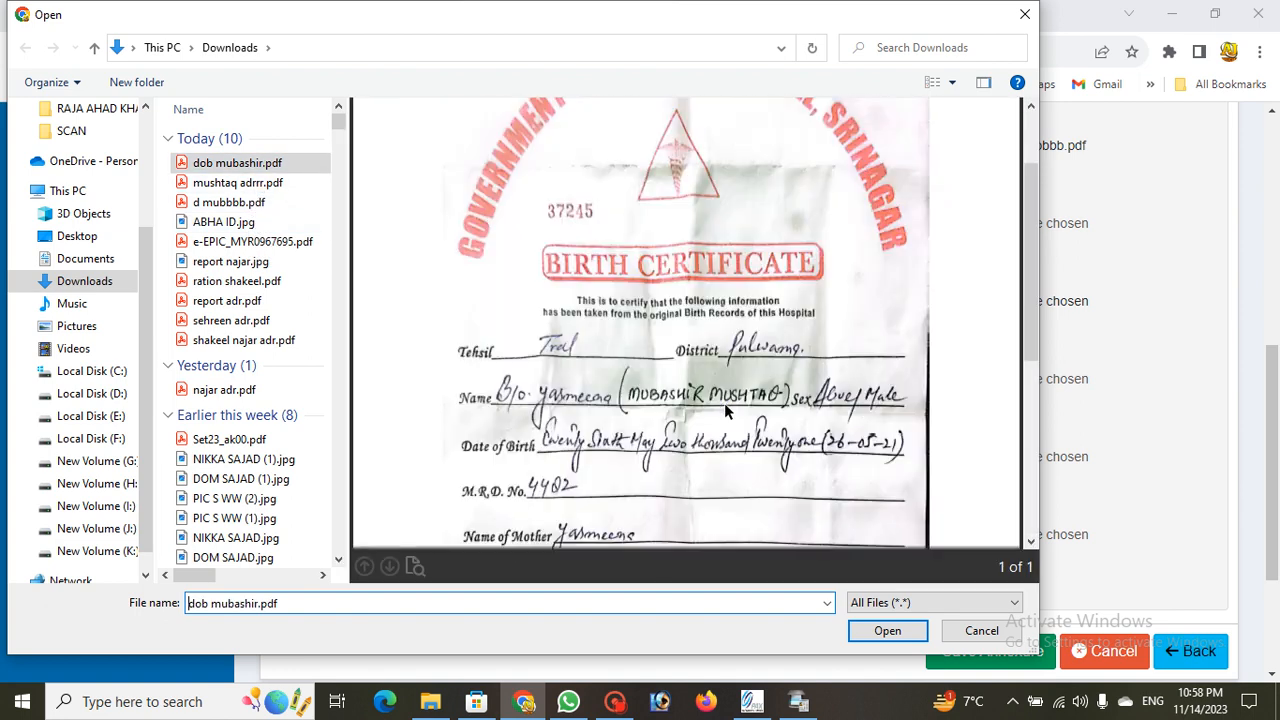
scroll(726, 410, "up", 2)
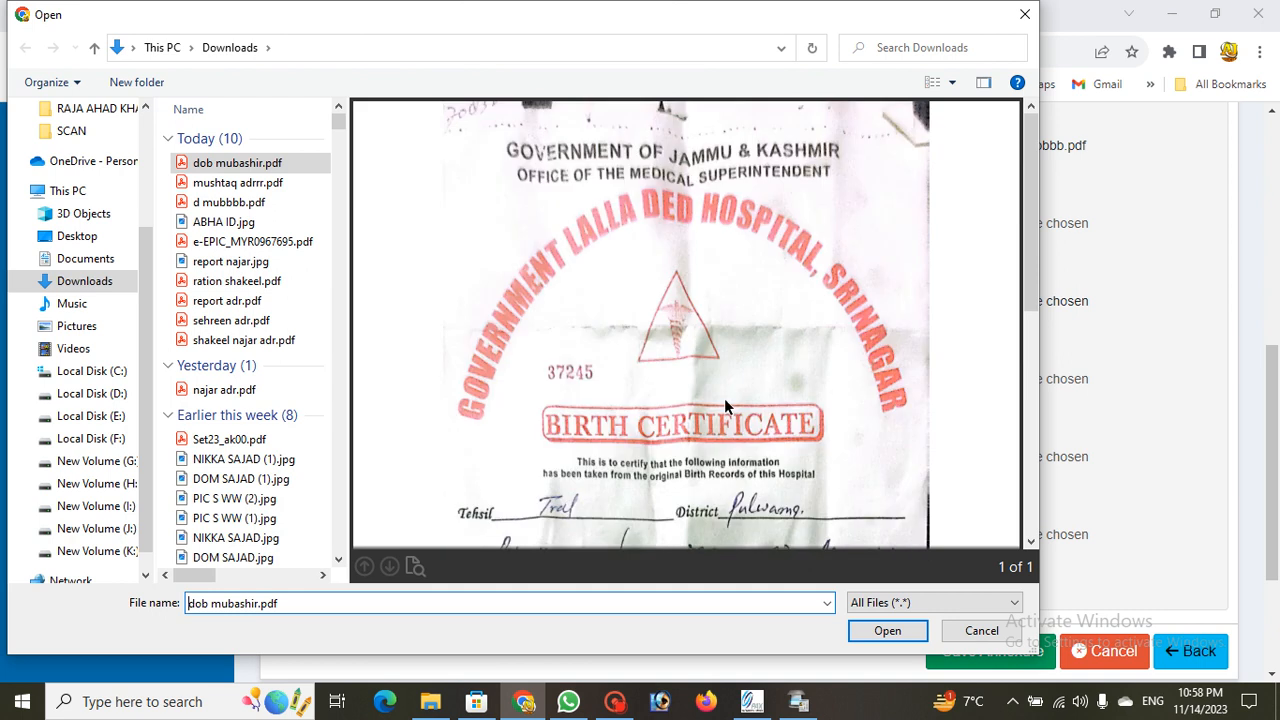
scroll(727, 403, "down", 5)
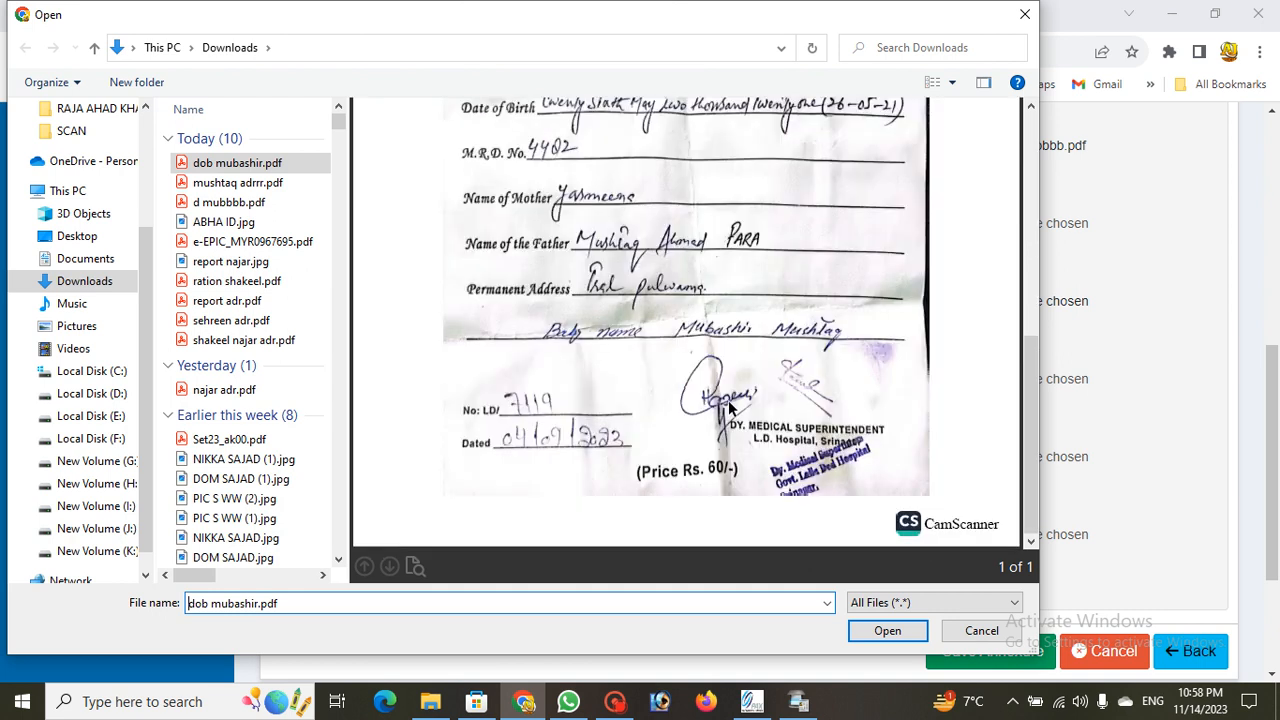
left_click(887, 630)
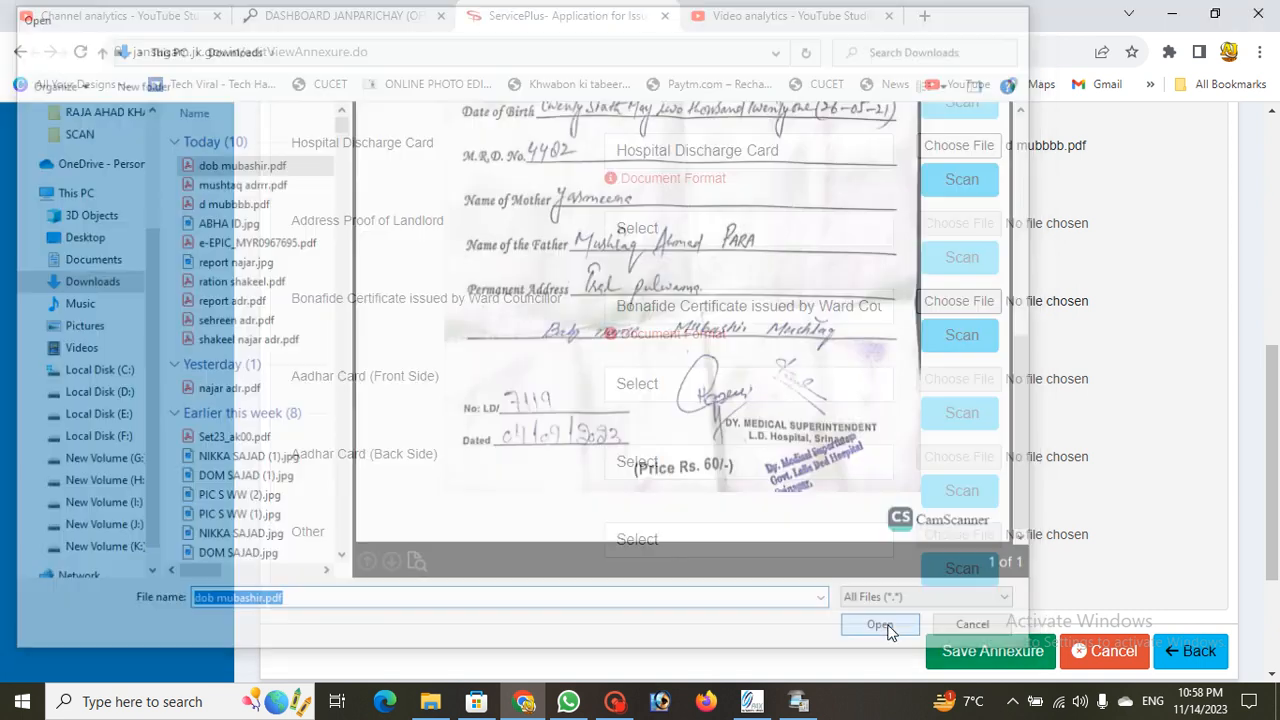
scroll(686, 323, "up", 4)
scroll(670, 400, "up", 2)
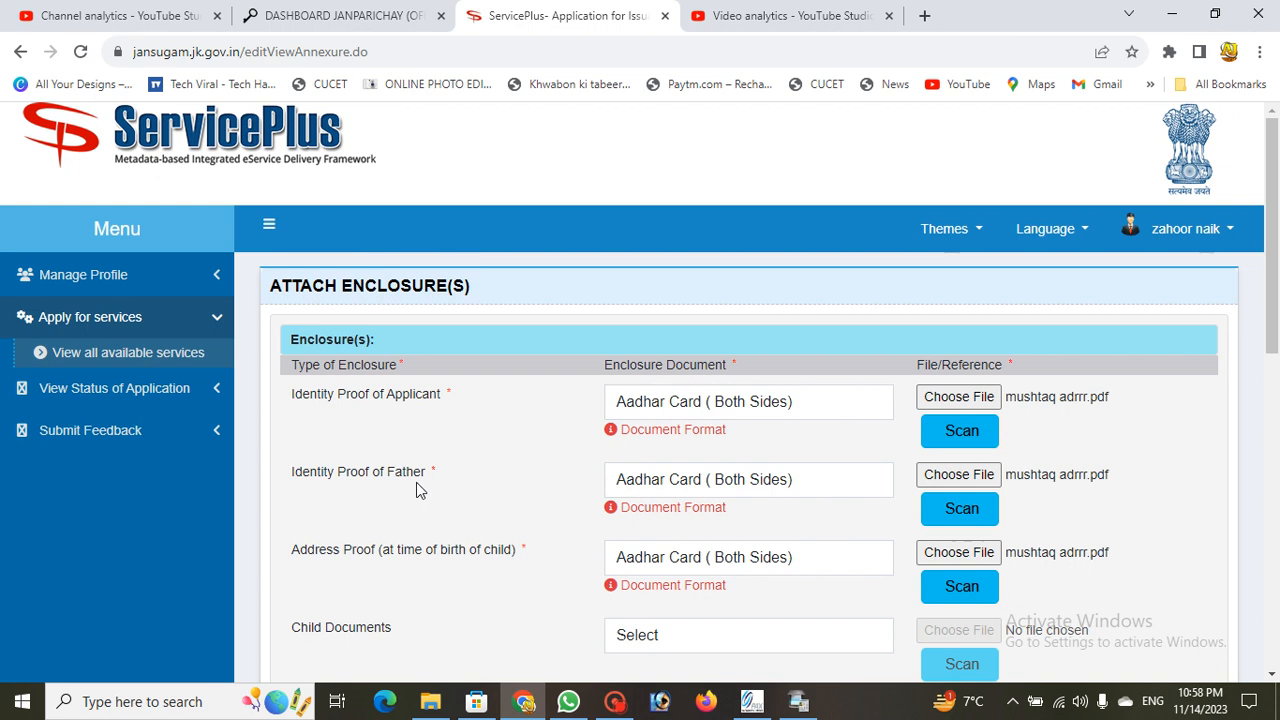
Step: Leave Child Documents unset and save the annexure with all attached enclosures
scroll(563, 494, "down", 2)
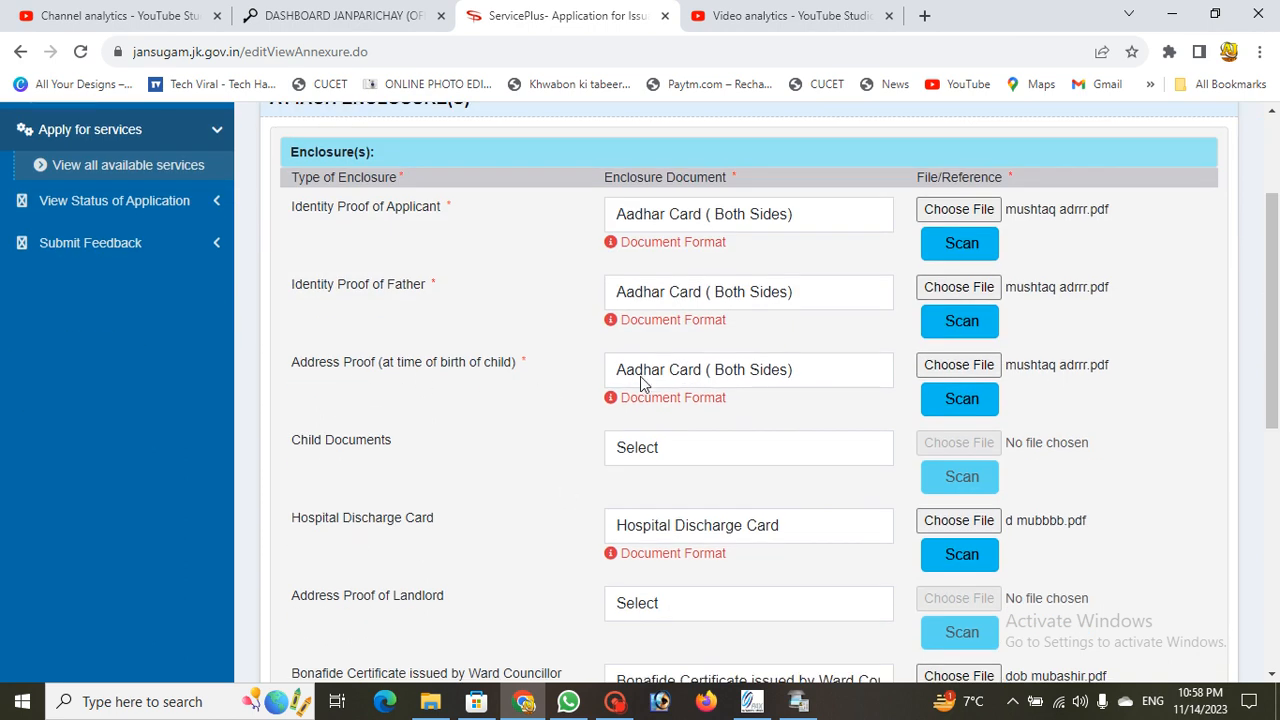
scroll(684, 375, "down", 2)
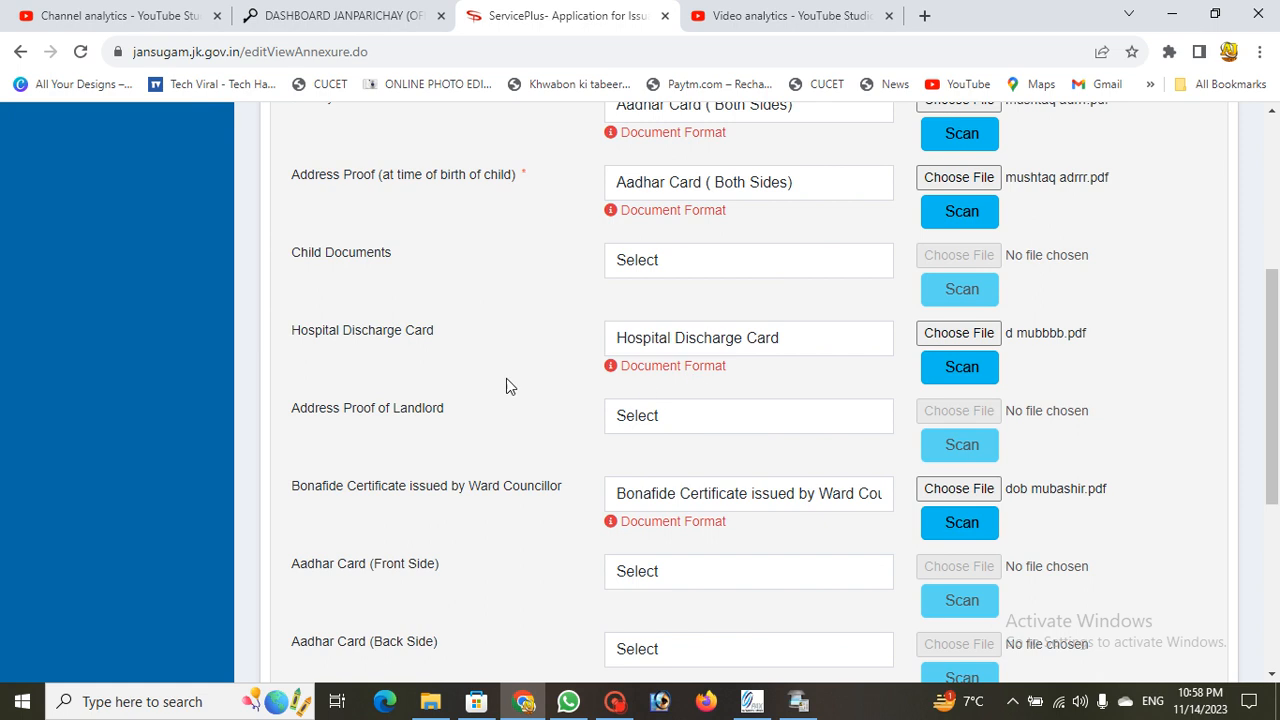
scroll(619, 410, "down", 1)
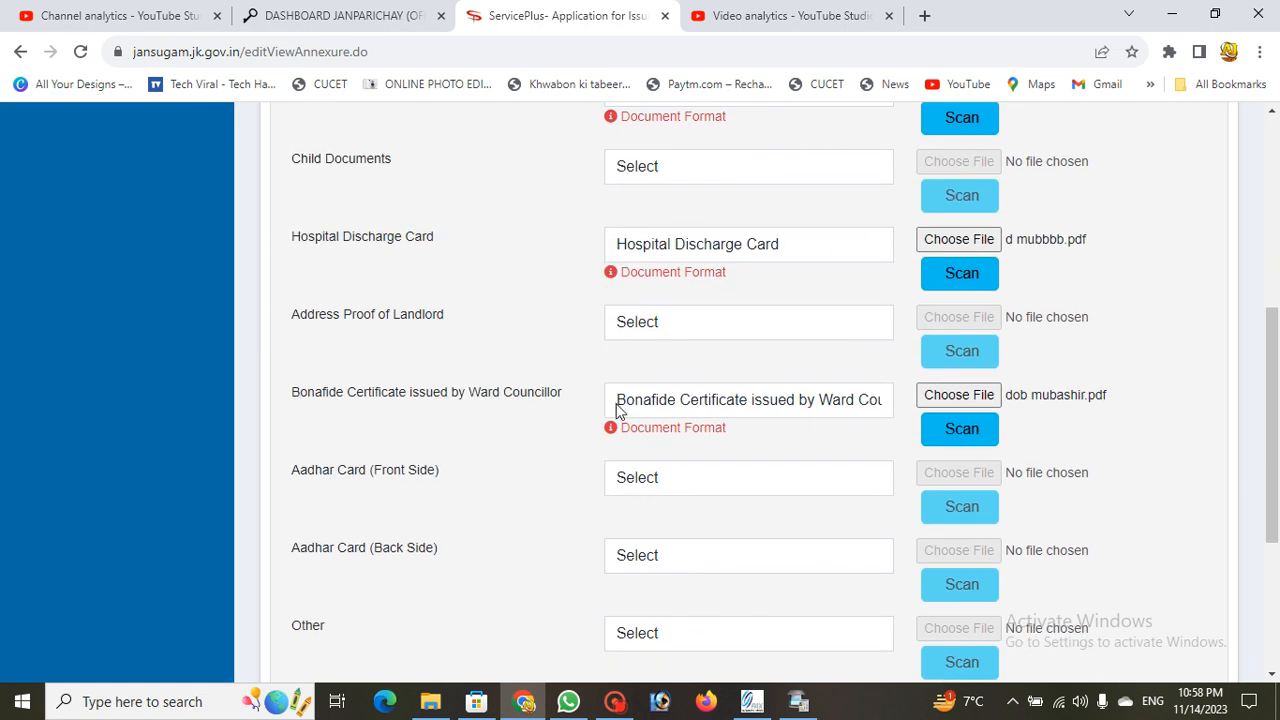
scroll(478, 356, "up", 1)
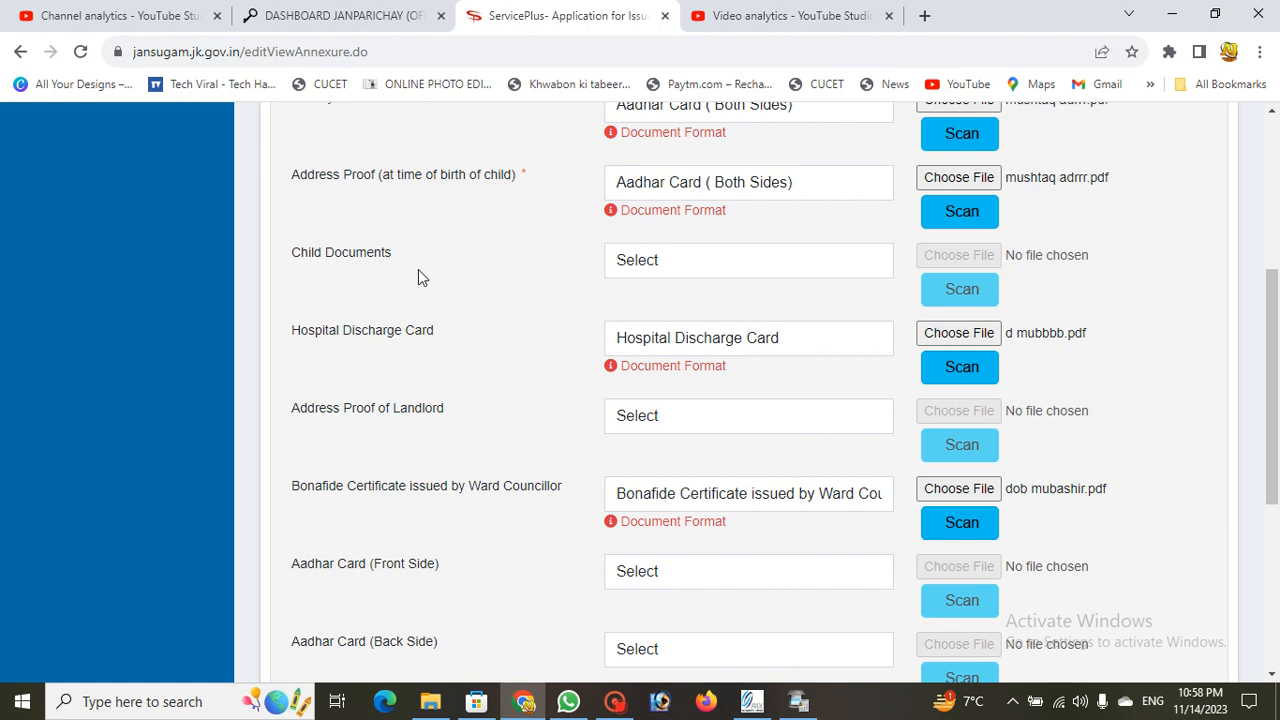
left_click(644, 262)
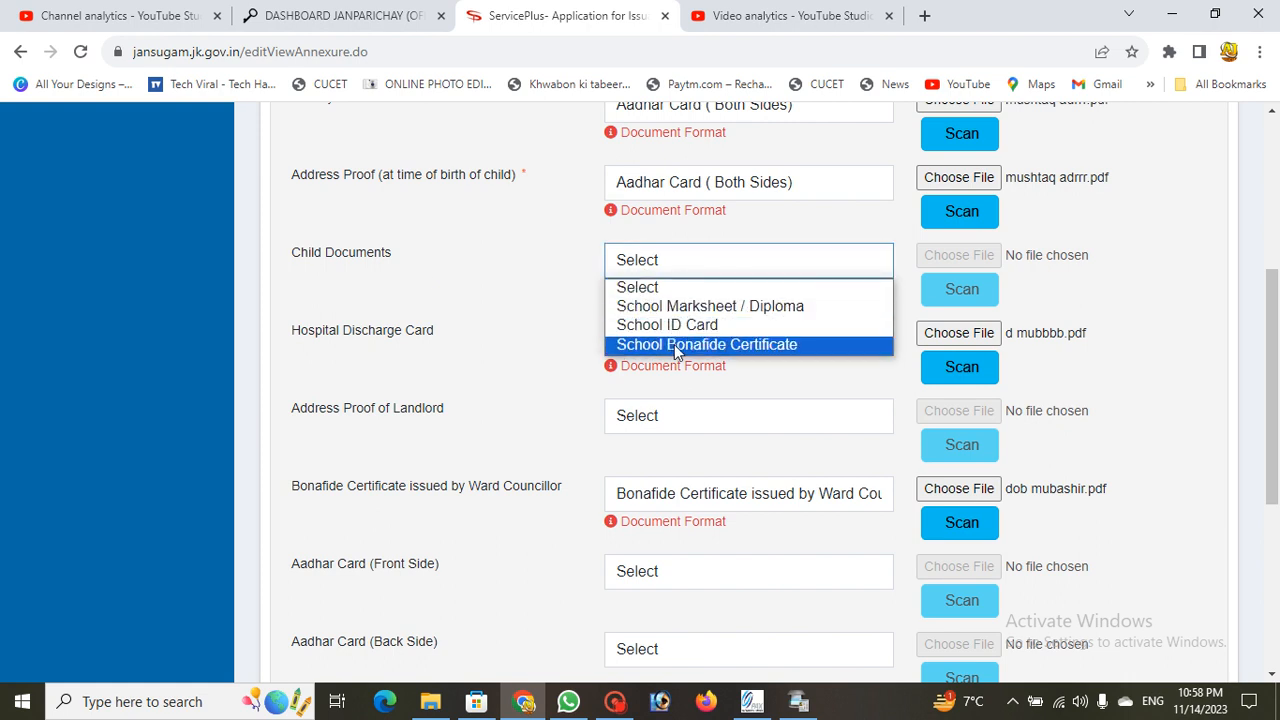
left_click(557, 271)
scroll(566, 270, "down", 3)
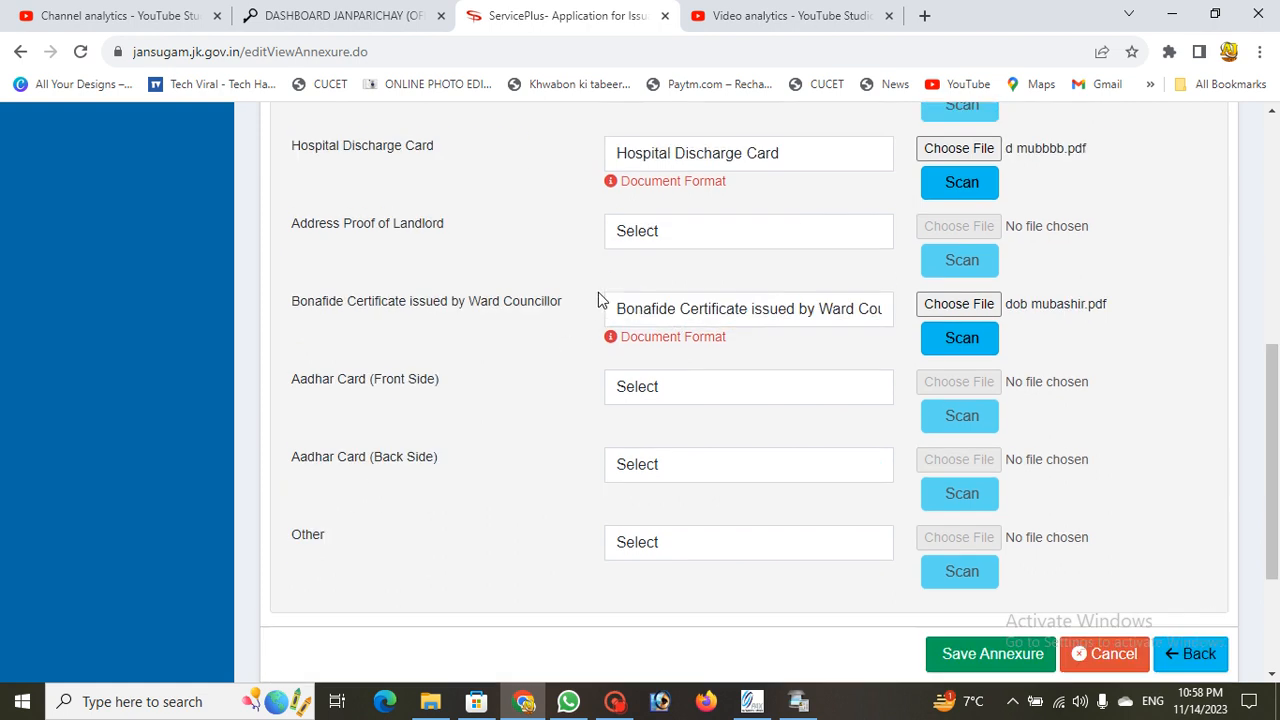
left_click(960, 562)
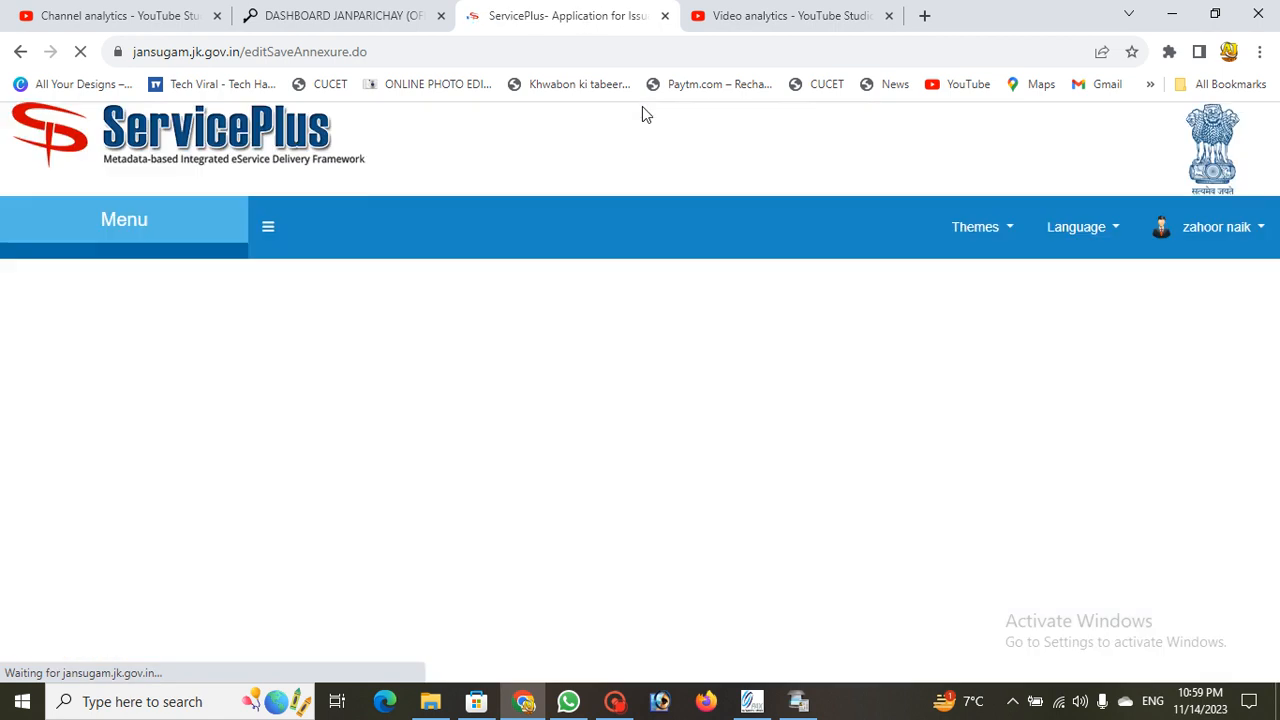
Step: Submit the completed birth certificate application from the bottom of the review page
scroll(770, 395, "down", 15)
scroll(745, 418, "up", 5)
scroll(706, 391, "down", 5)
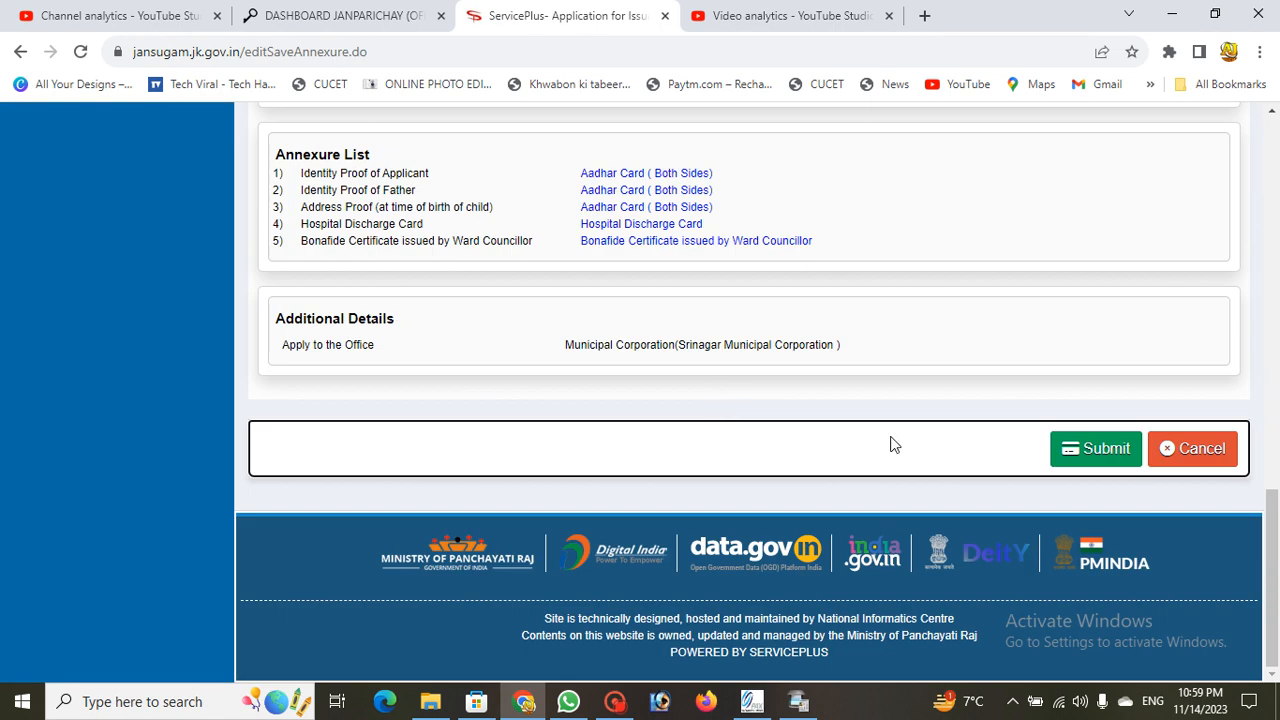
left_click(1086, 449)
Step: Review the acknowledgement letter dated 14/11/2023 and its application reference number
scroll(803, 354, "up", 5)
scroll(800, 354, "down", 4)
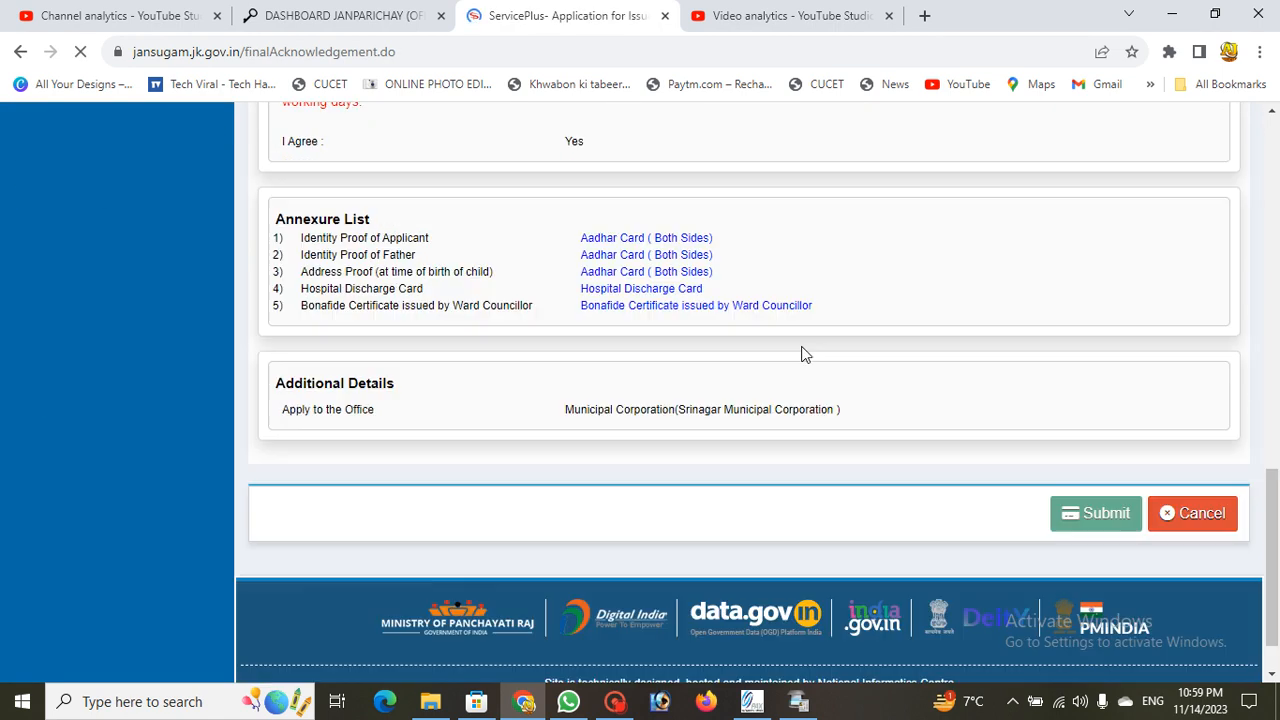
scroll(640, 350, "down", 1)
scroll(665, 370, "down", 5)
scroll(529, 297, "up", 3)
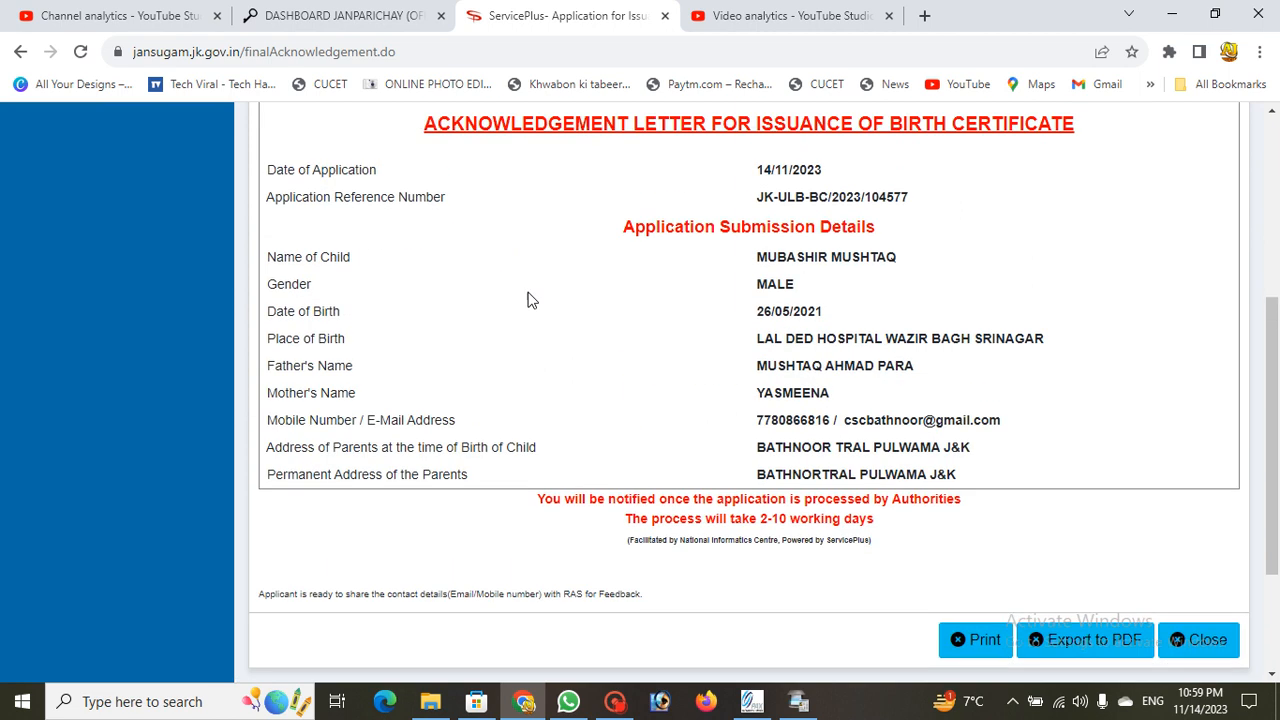
scroll(529, 297, "down", 1)
scroll(606, 286, "up", 2)
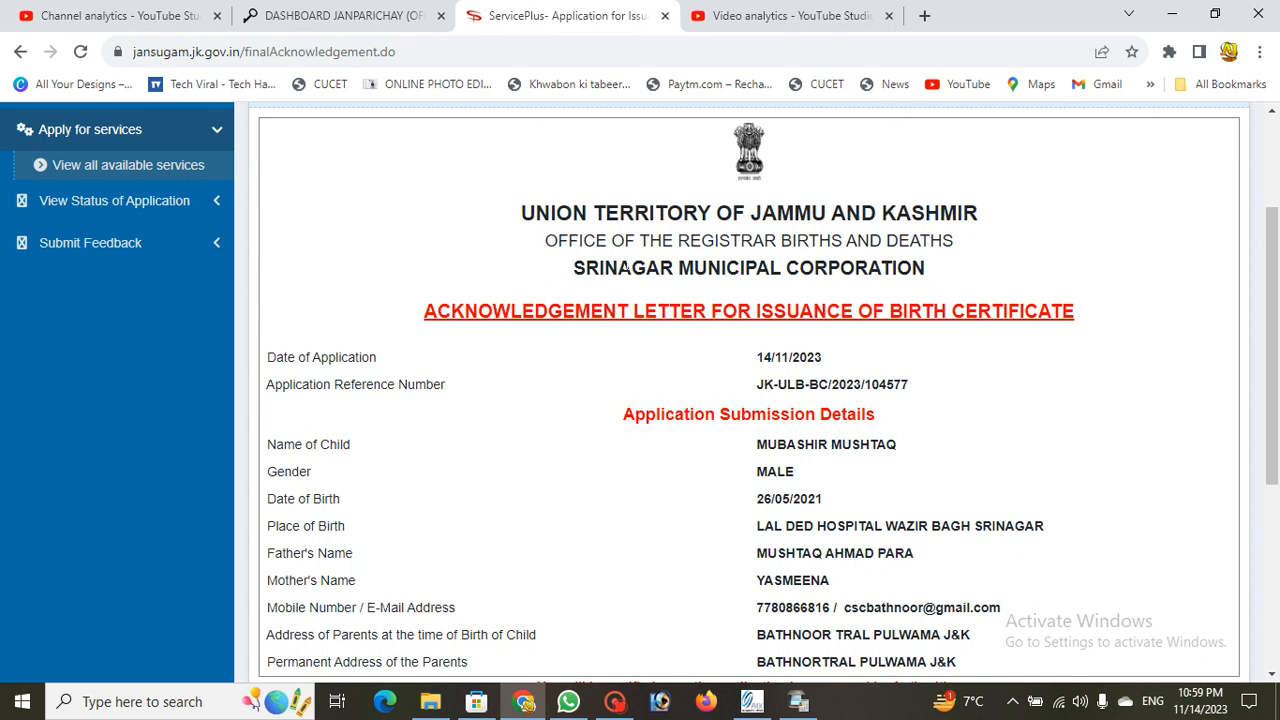
scroll(621, 288, "down", 4)
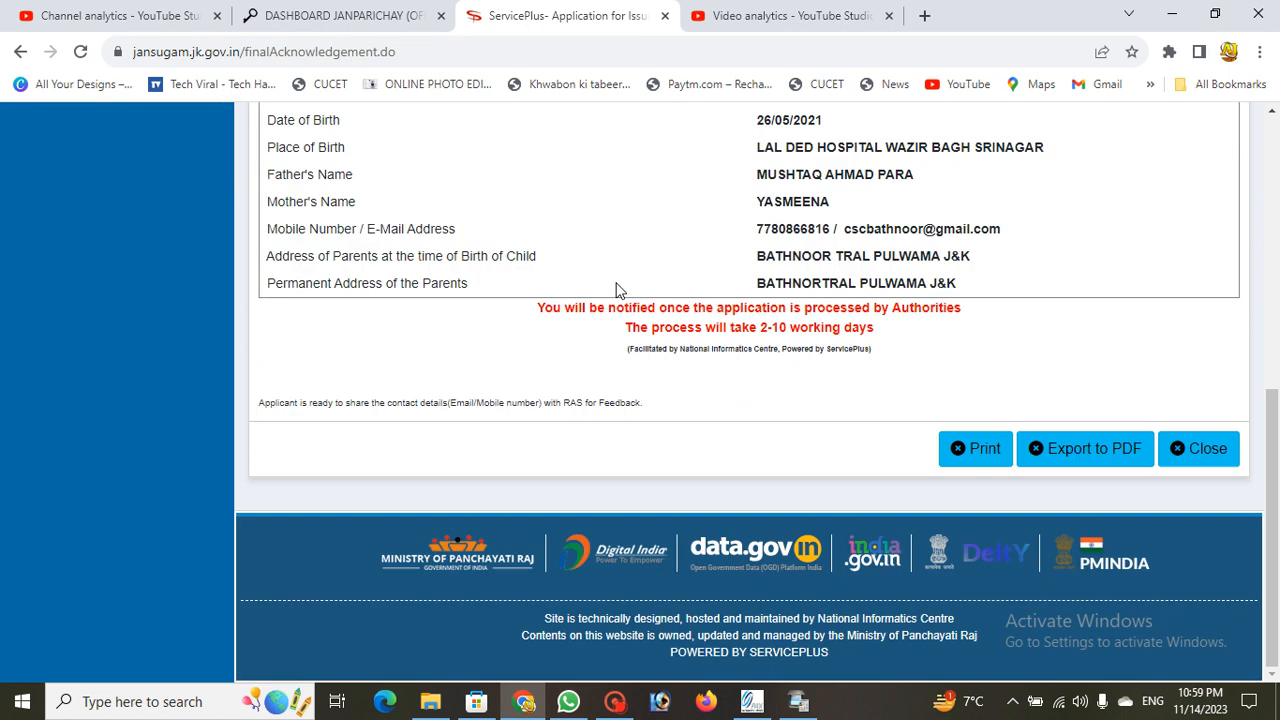
Step: Print the acknowledgement letter to the Save as PDF destination, bringing up the Save As dialog on Downloads
left_click(984, 452)
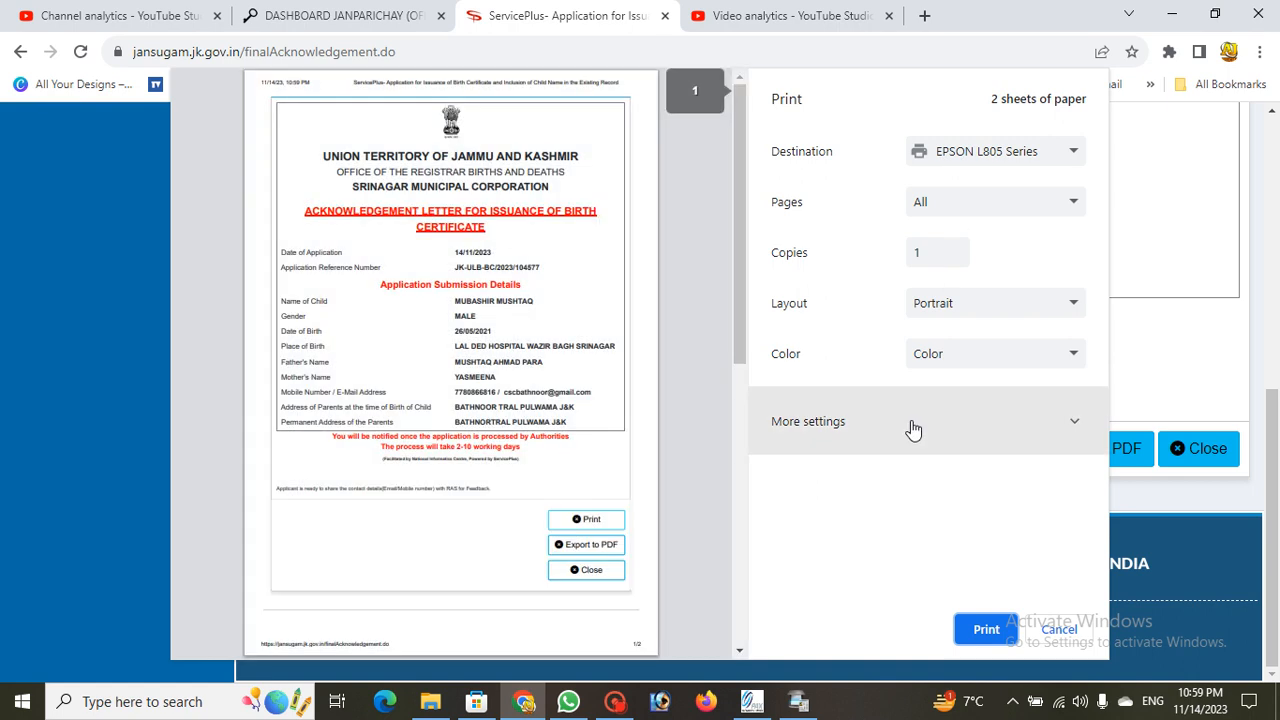
left_click(913, 430)
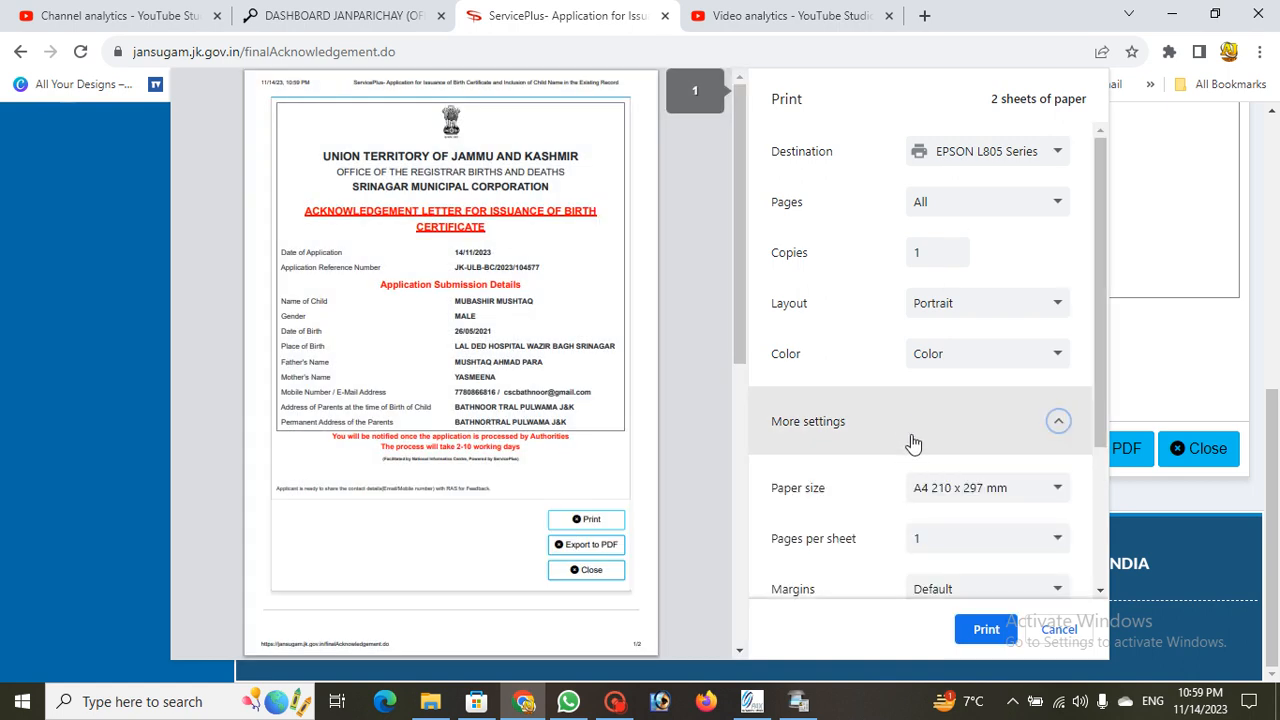
left_click(953, 168)
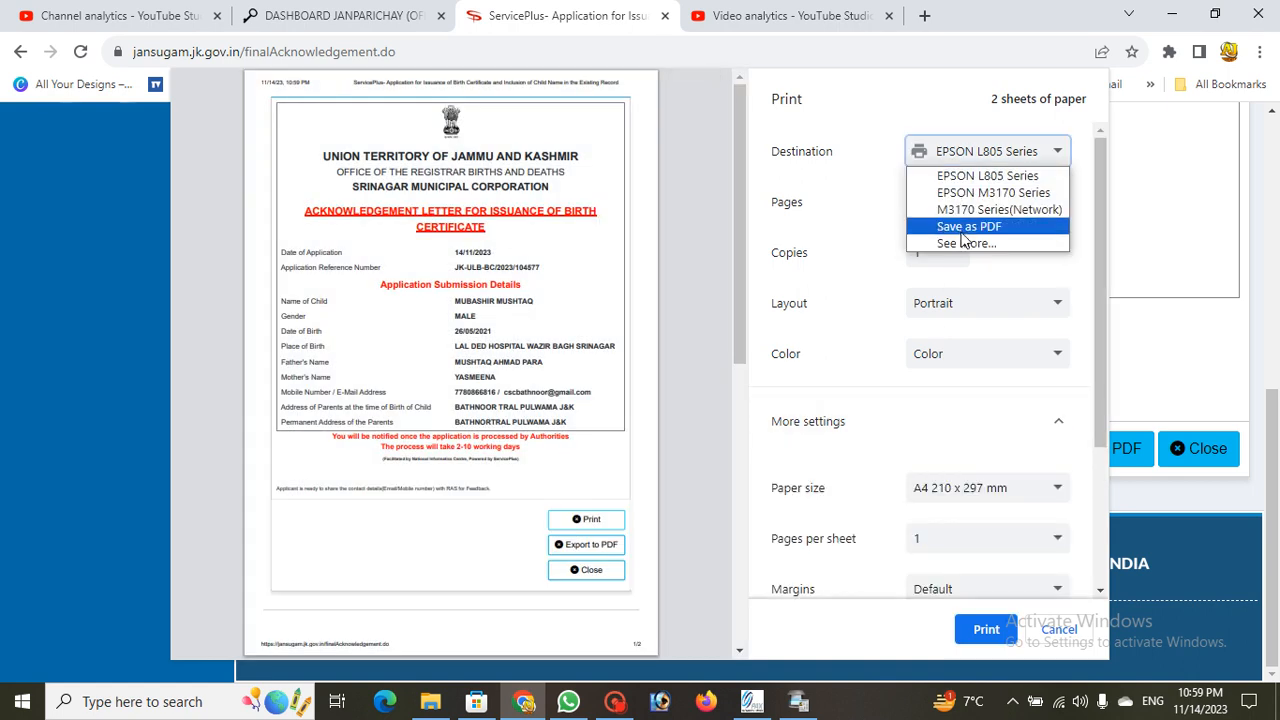
left_click(963, 241)
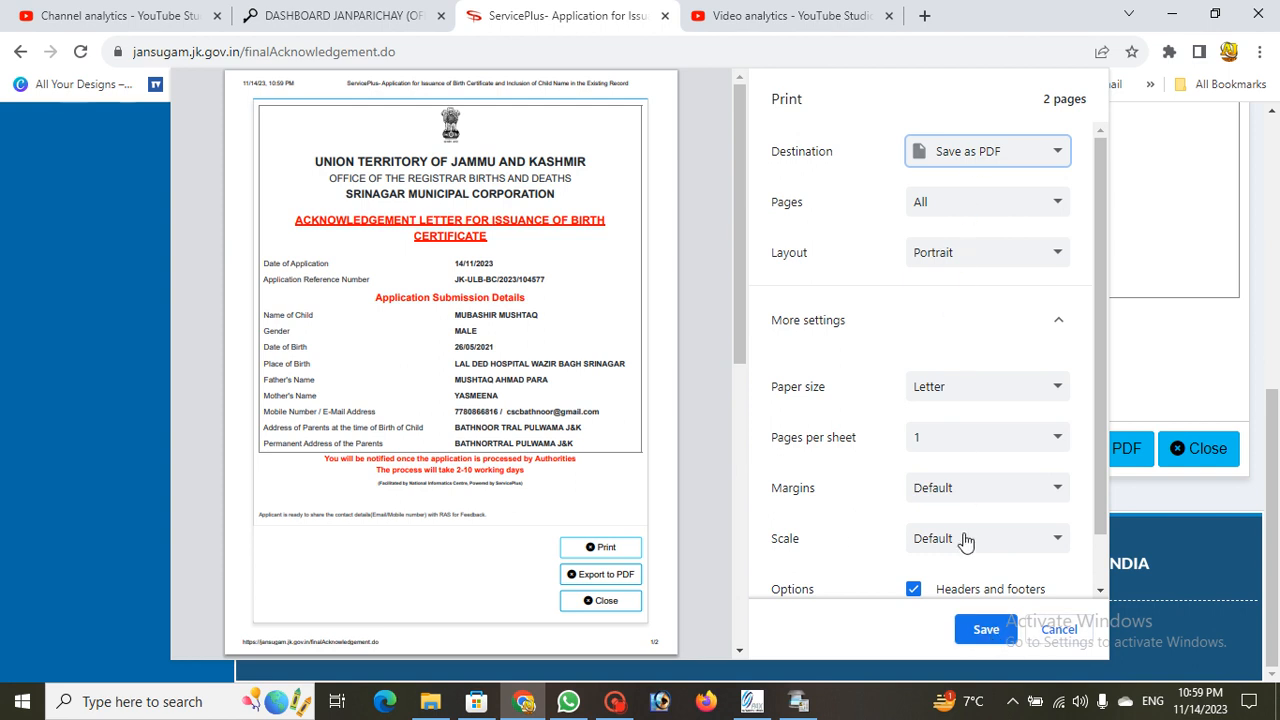
left_click(977, 626)
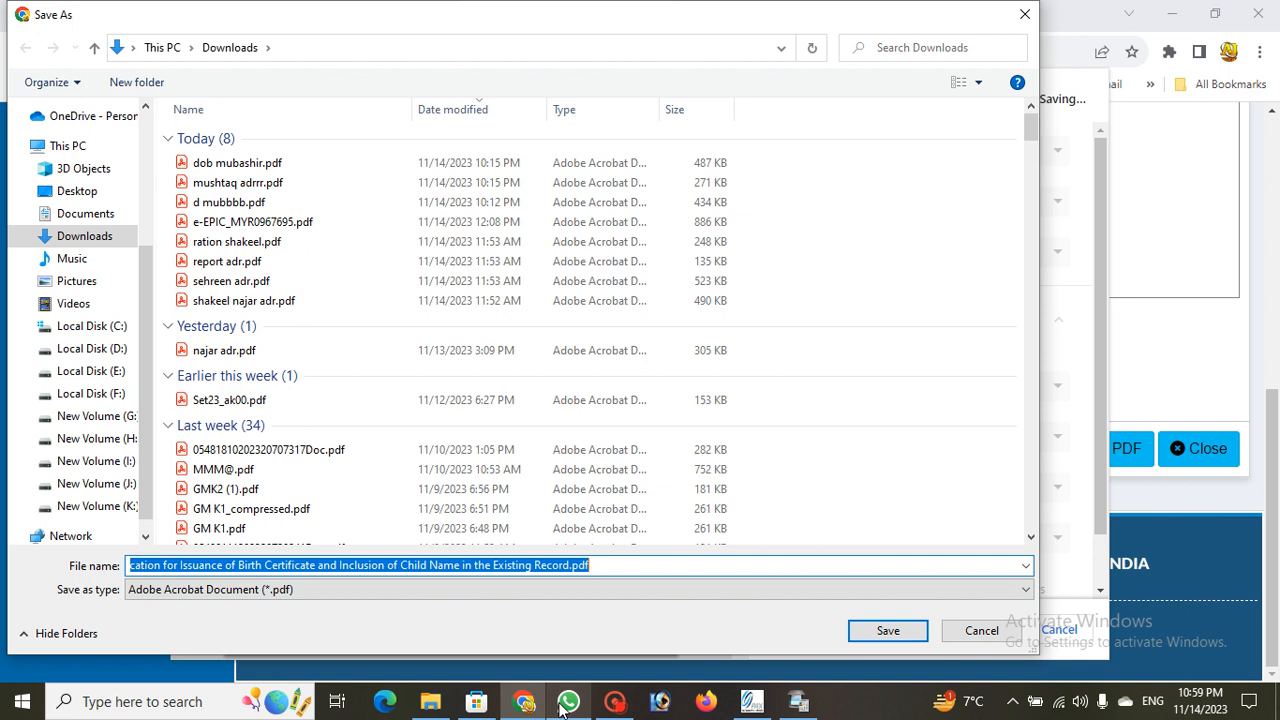
left_click(615, 703)
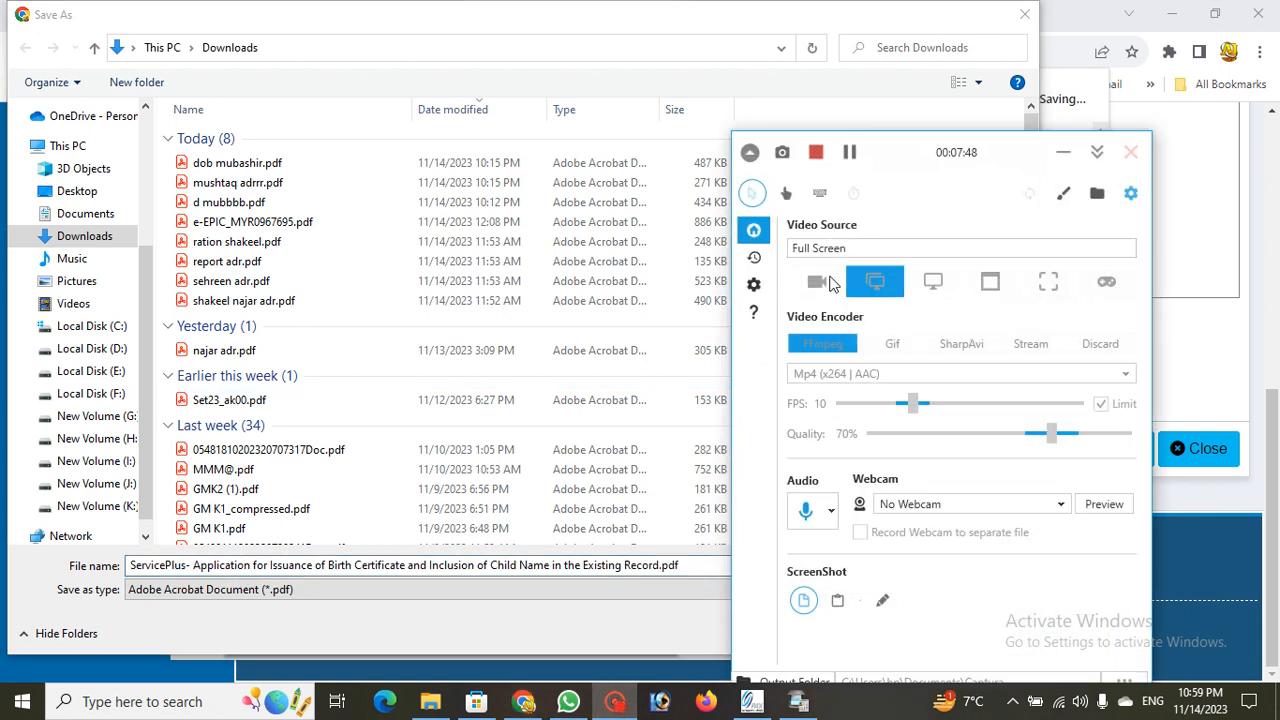